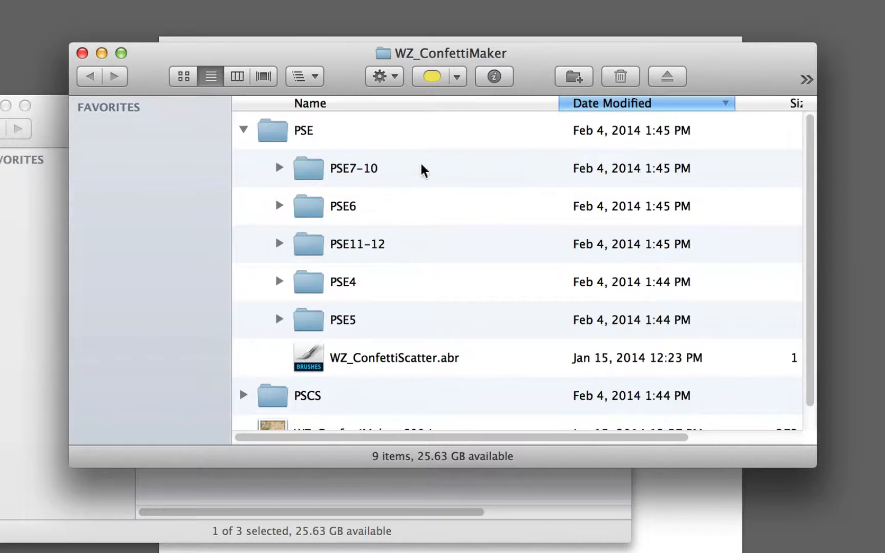
- Examine the Elements version folders and the WZ_ConfettiScatter.abr brush file inside the PSE folder, then collapse PSE
click(279, 318)
click(280, 318)
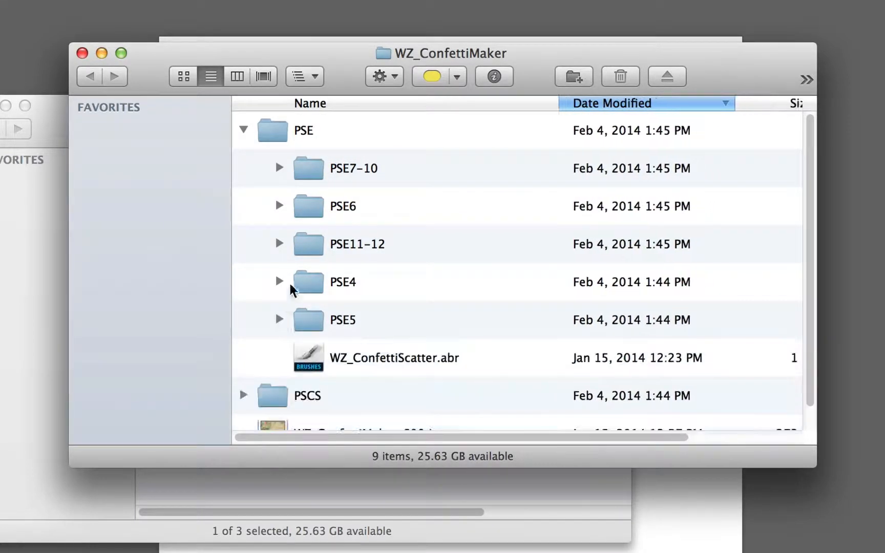
click(411, 362)
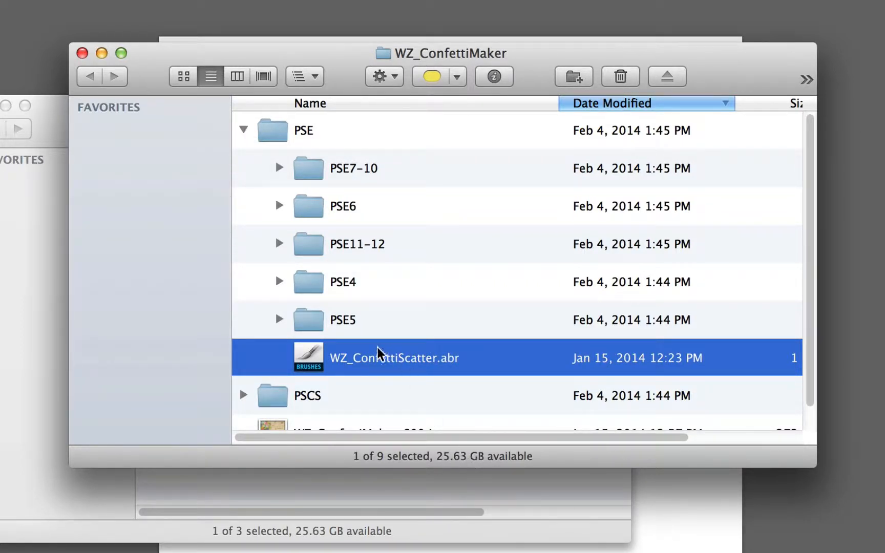
click(244, 131)
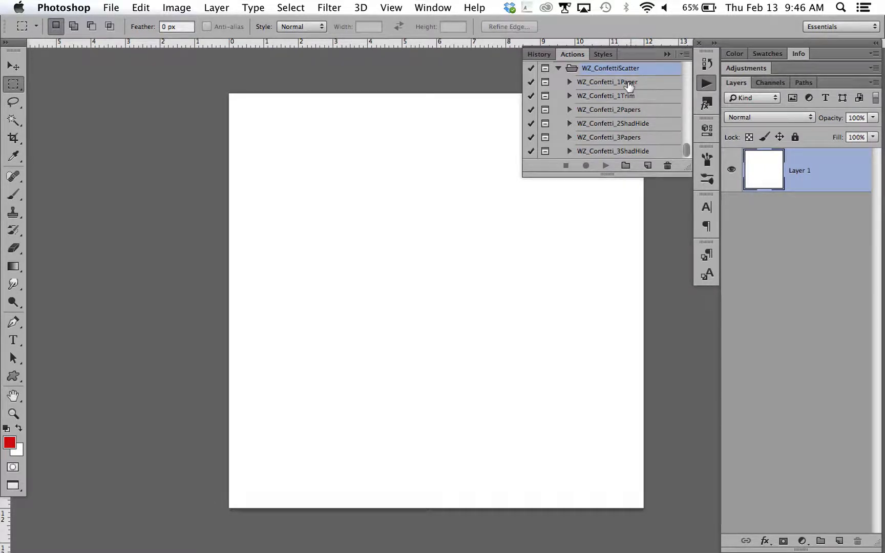
- Check the end of the brush list in the Preset Manager for the WZ_ConfettiScatter brush, then close the manager
click(138, 8)
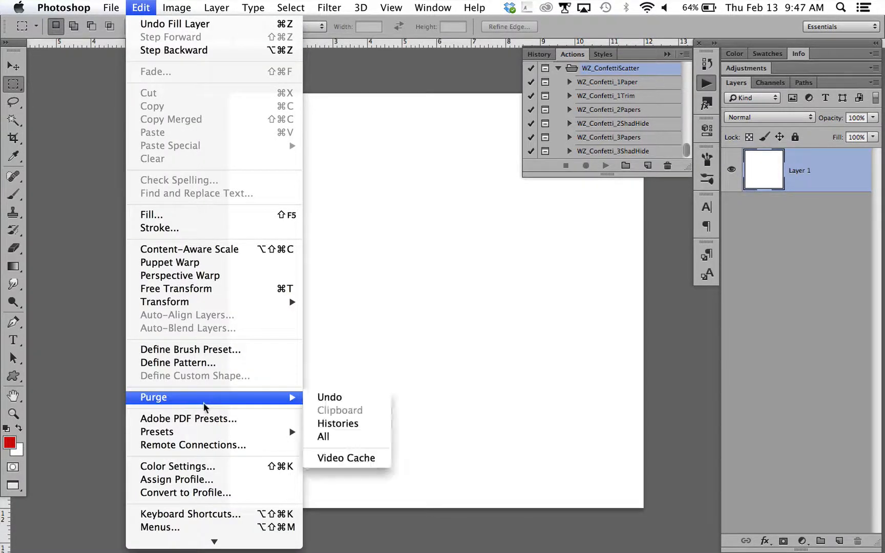
mouse_move(276, 432)
click(366, 431)
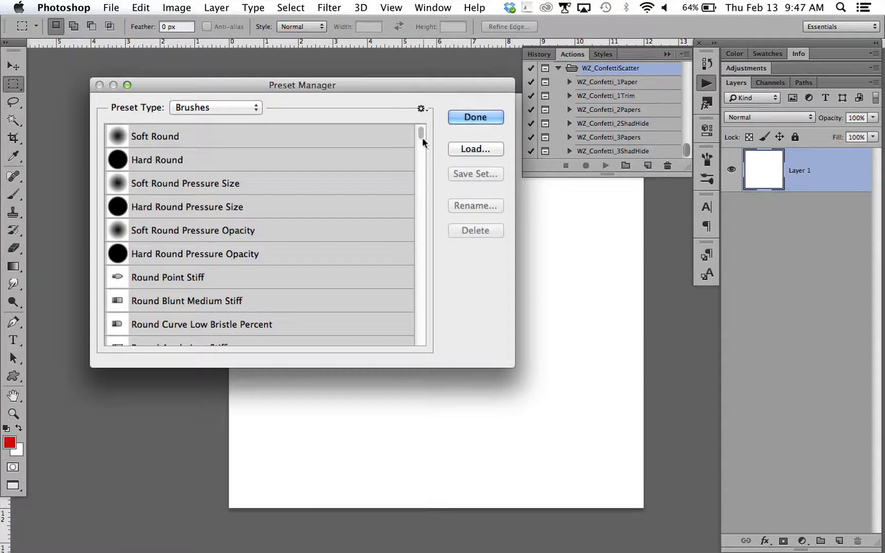
scroll(419, 144, down, 2)
drag(418, 148, 421, 339)
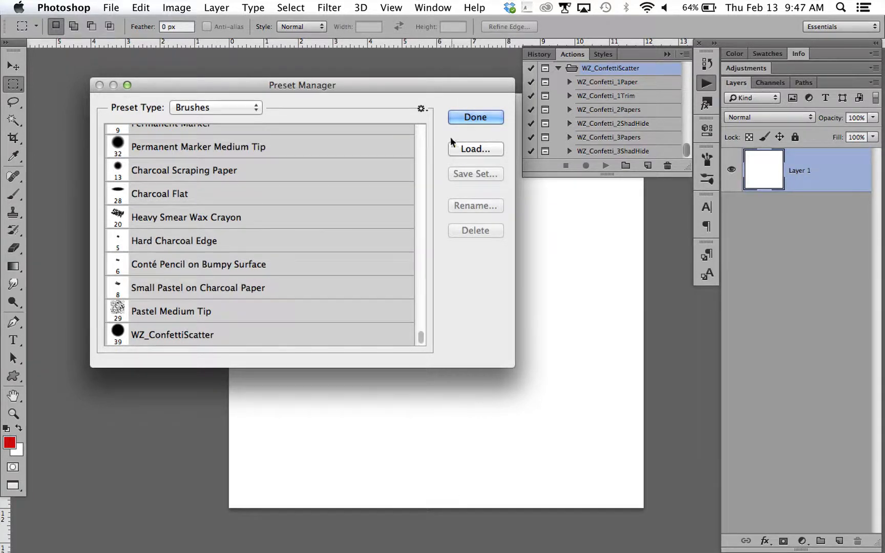
click(475, 119)
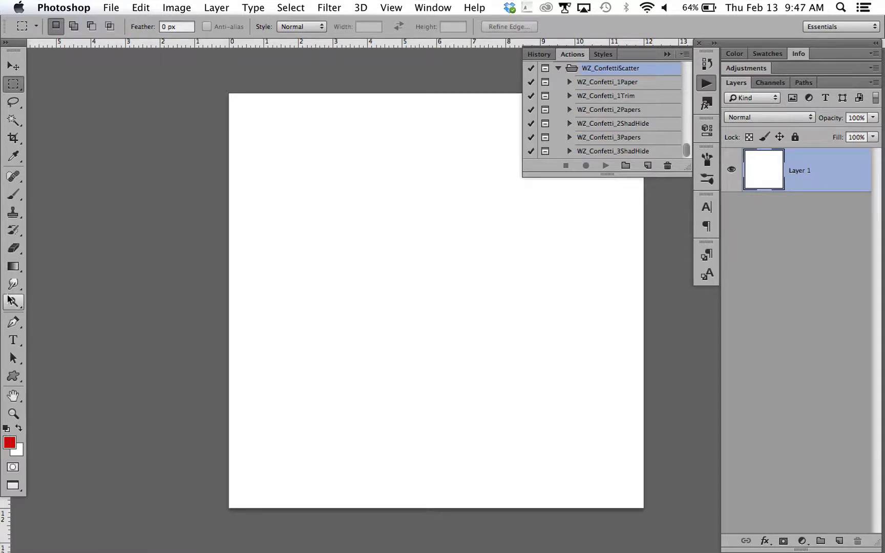
- Activate the Brush tool with the WZ_ConfettiScatter brush preset
key(b)
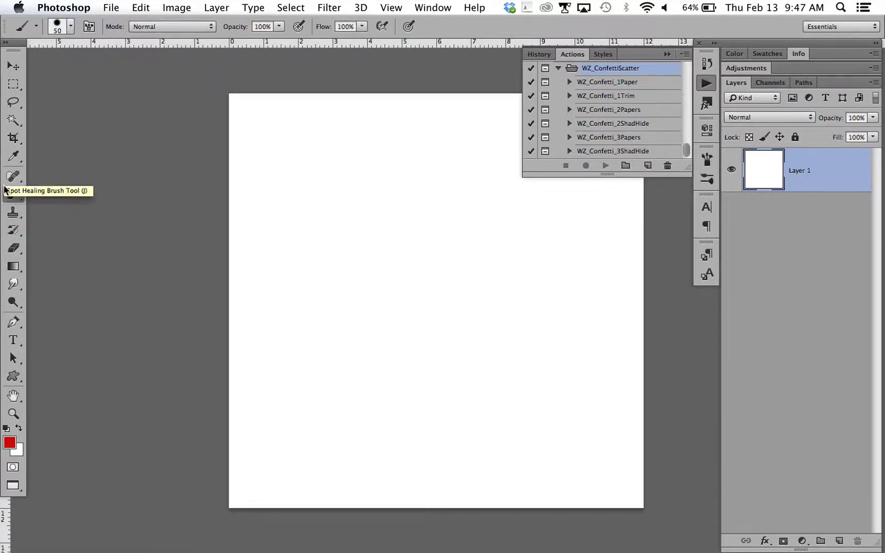
click(67, 30)
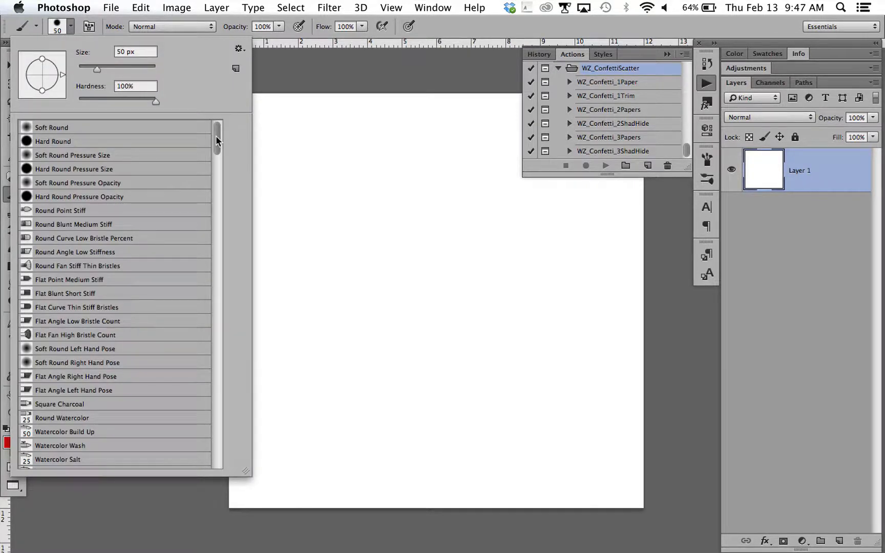
drag(216, 136, 233, 474)
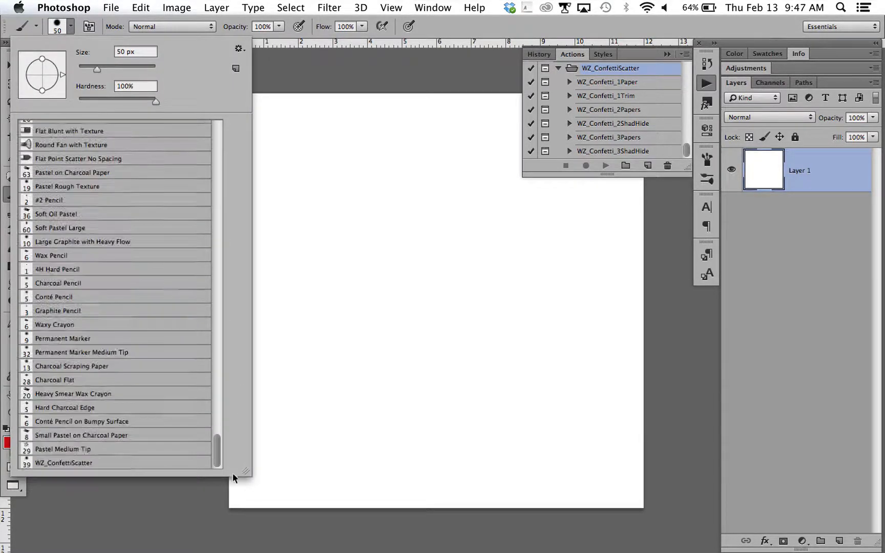
click(51, 462)
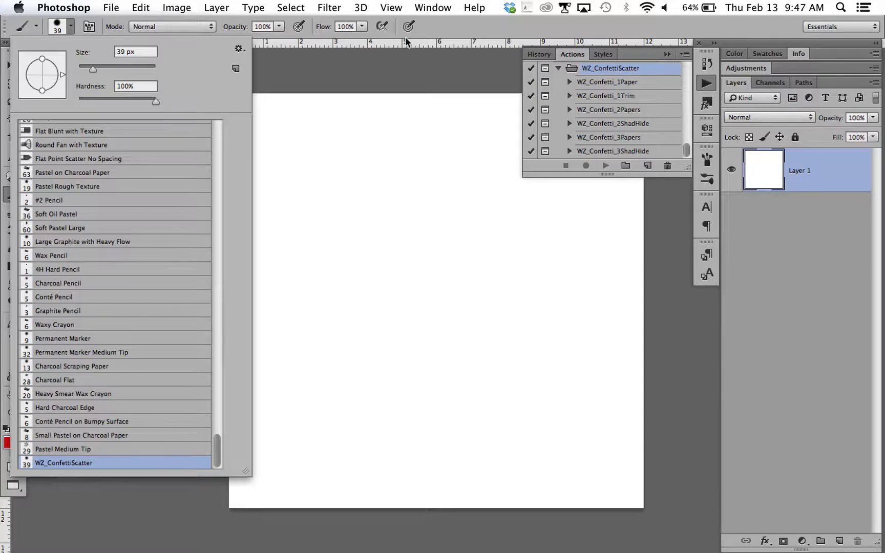
click(478, 25)
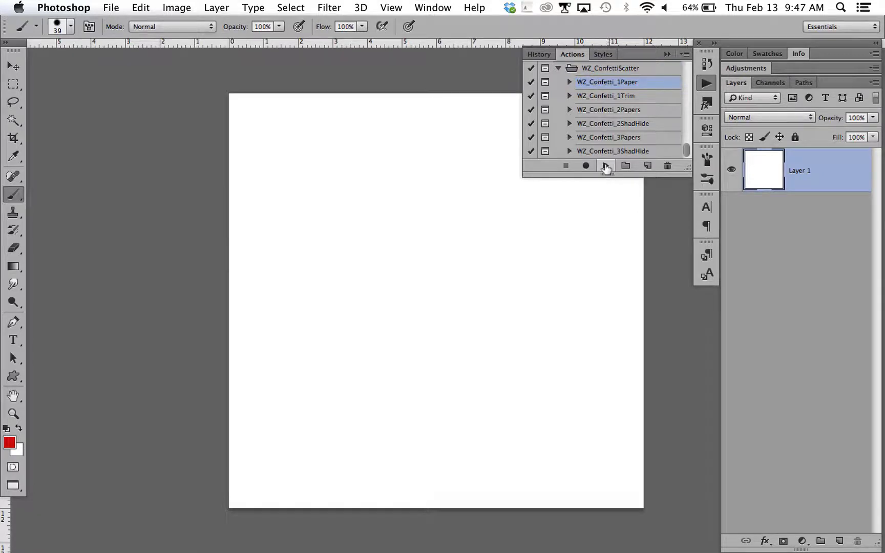
- Run the WZ_Confetti_1Paper action with StudioMix63_WelcomeBackEarlybird_emka_paper07.jpg as the paper, continuing through its instructions
click(605, 166)
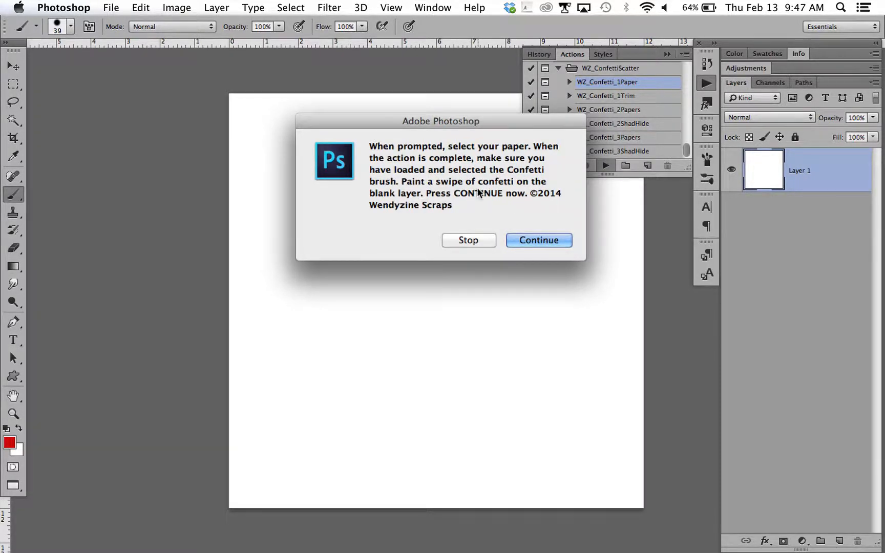
click(547, 243)
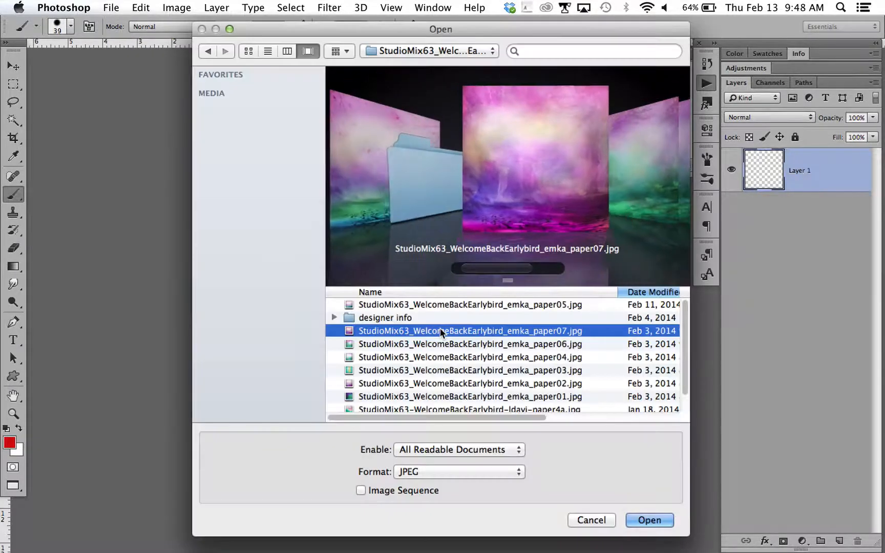
click(656, 520)
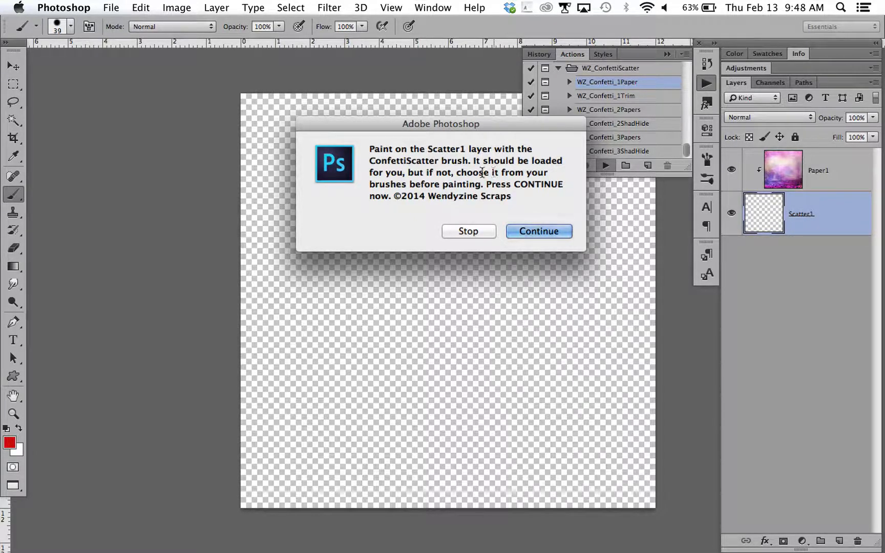
click(537, 231)
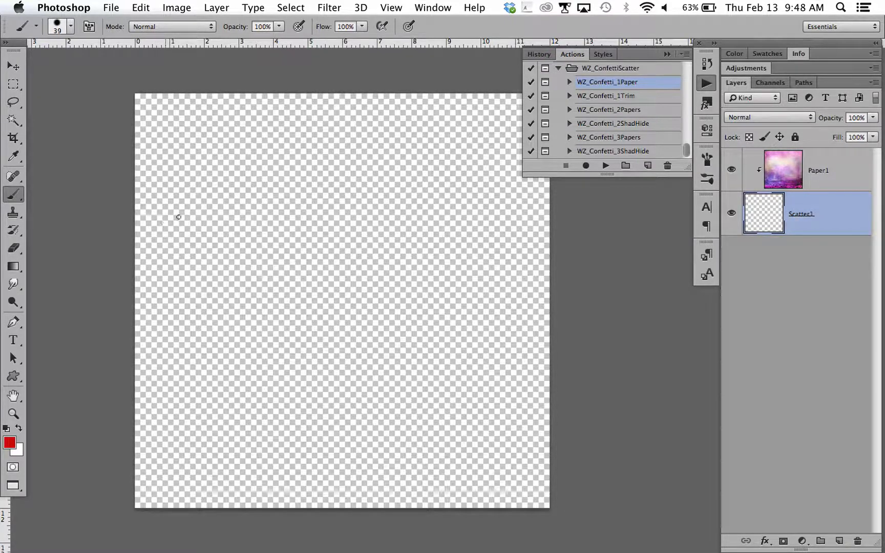
- Paint a swipe of confetti across the Scatter1 layer and move it up near the canvas's upper edge
drag(443, 225, 459, 229)
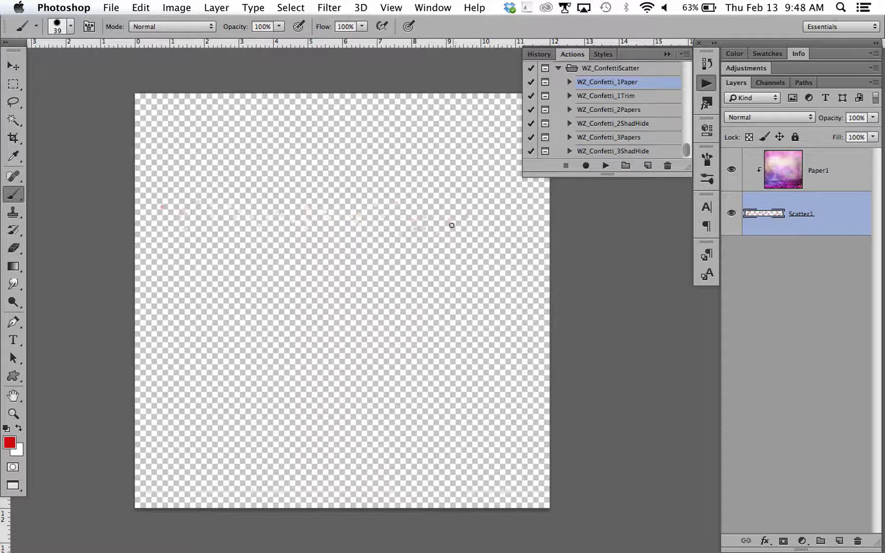
key(v)
mouse_move(375, 219)
mouse_down()
mouse_move(392, 306)
mouse_move(396, 438)
mouse_move(394, 419)
mouse_move(409, 445)
mouse_move(394, 433)
mouse_move(431, 453)
mouse_move(408, 468)
mouse_move(397, 313)
mouse_move(413, 146)
mouse_up()
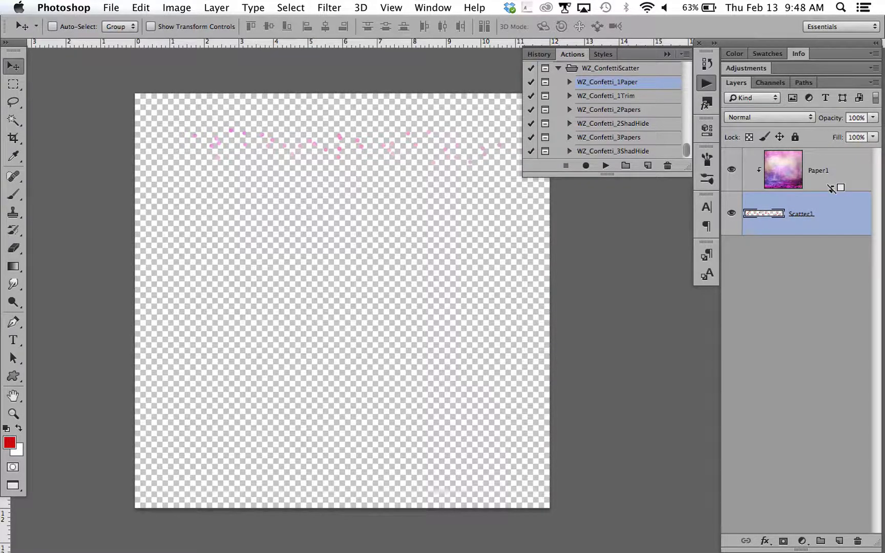
- Release and restore Paper1's clipping to Scatter1, then move the Scatter1 confetti down over the paper's dark lower area
alt+click(830, 189)
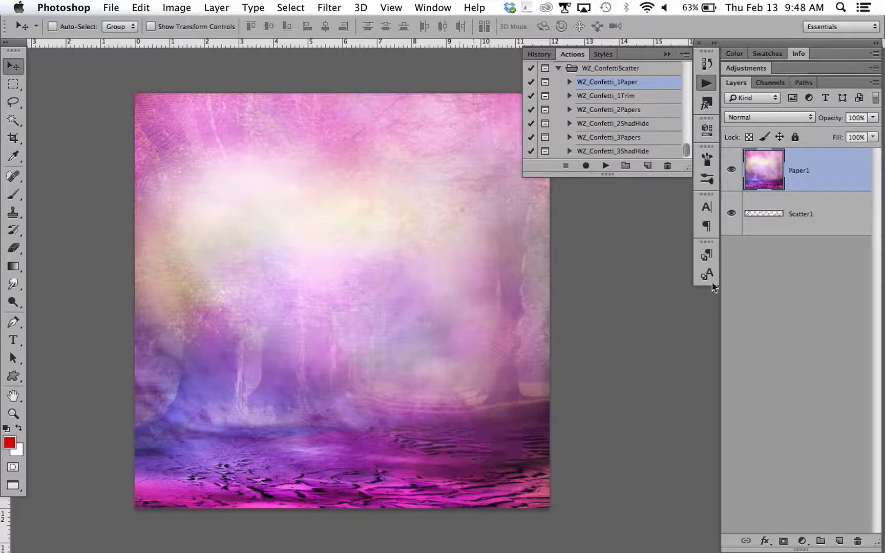
alt+click(827, 189)
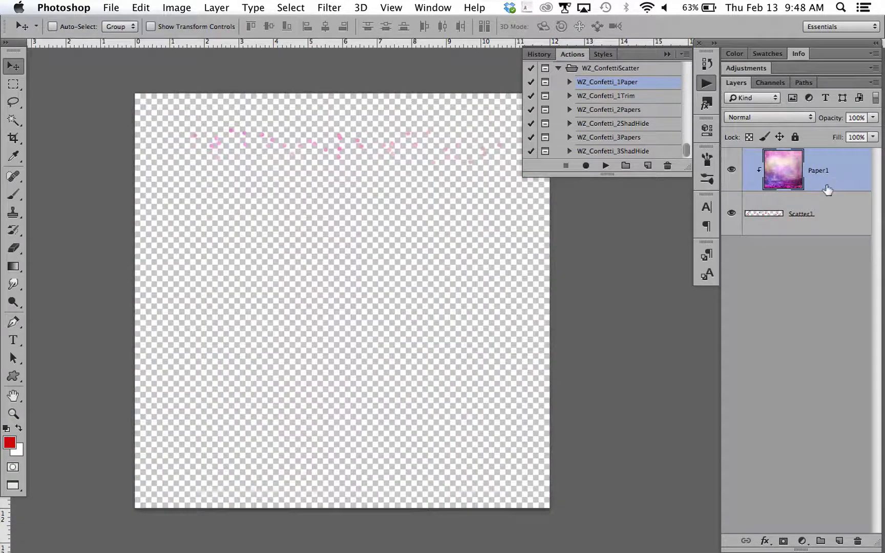
click(817, 214)
drag(292, 134, 289, 434)
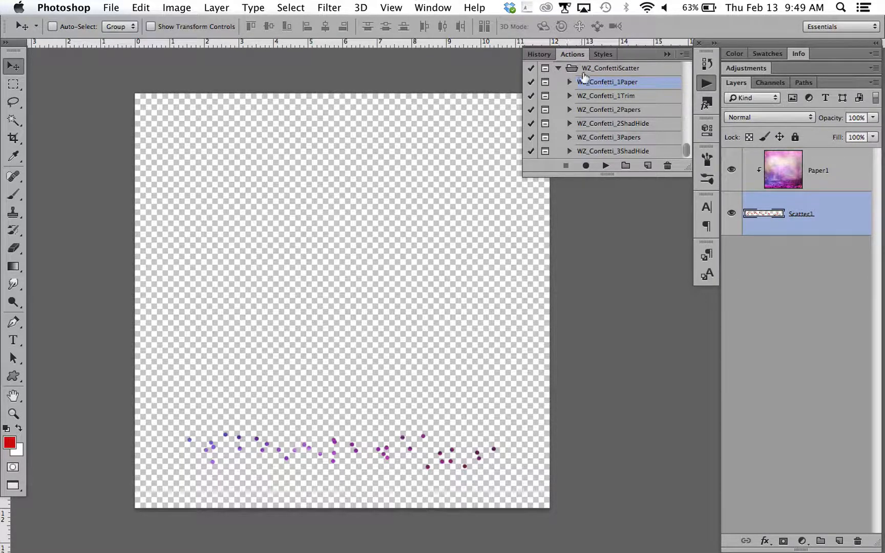
- Run the WZ_Confetti_1Trim action and save the trimmed confetti as Confetti1.png with Smallest / Slow compression and no interlacing
click(594, 95)
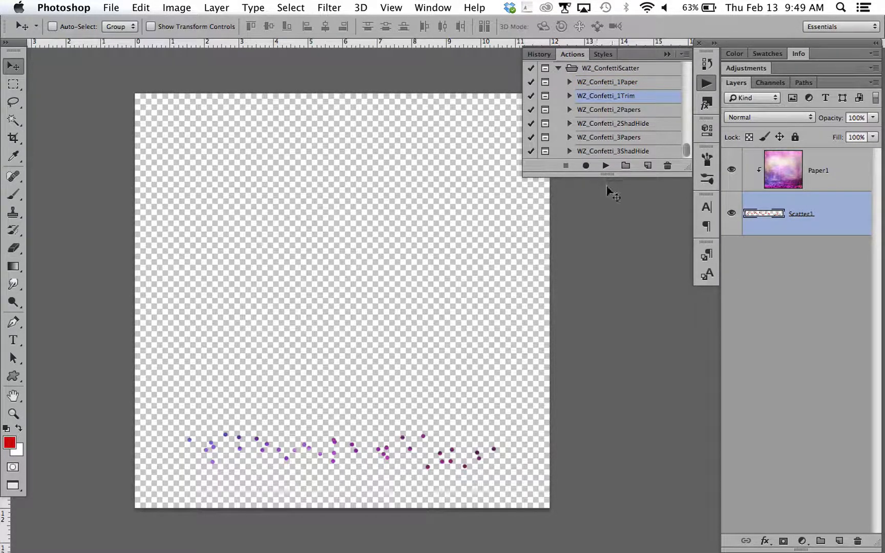
click(605, 165)
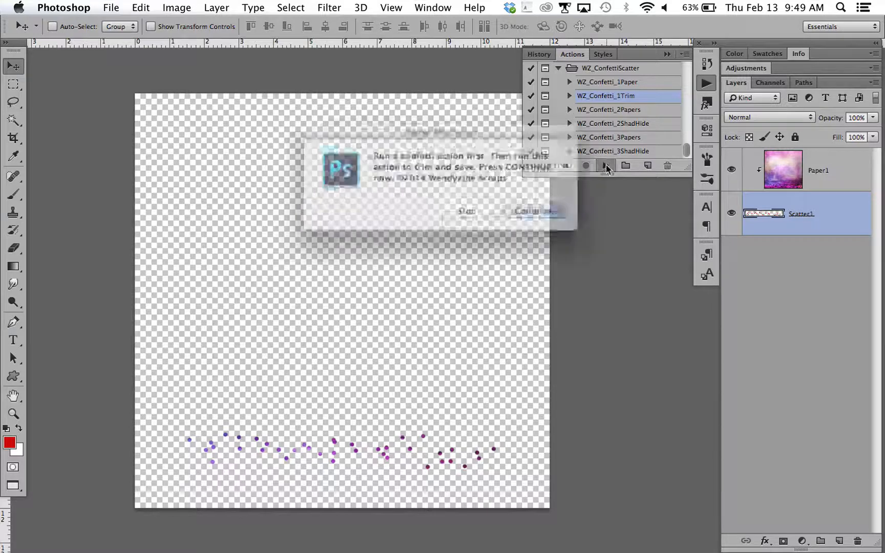
click(539, 213)
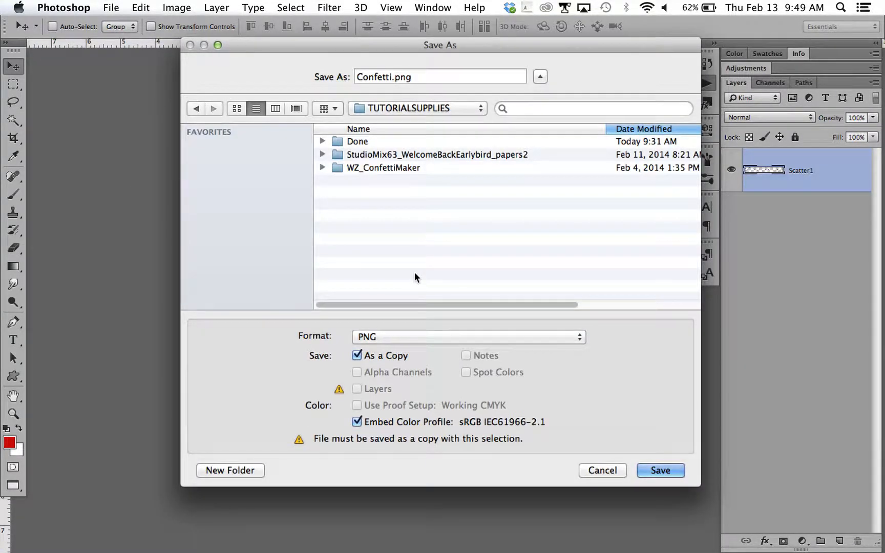
click(391, 78)
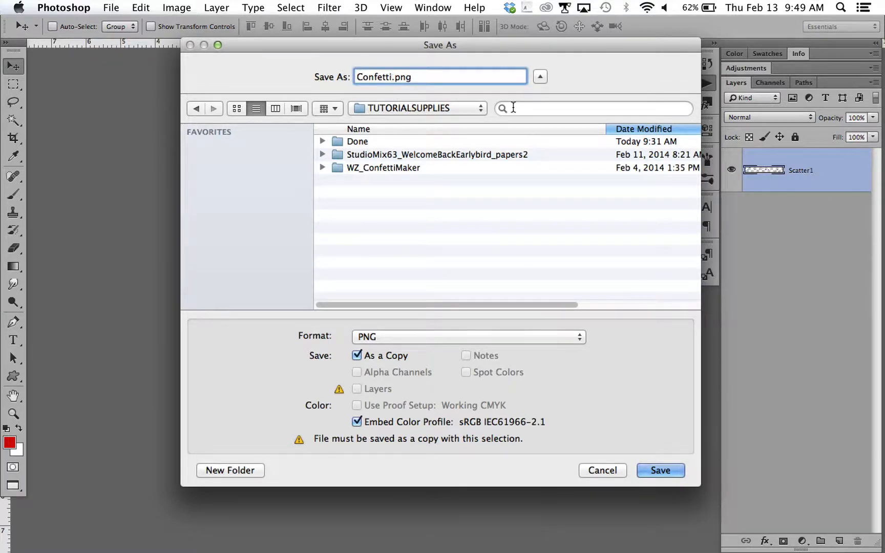
text(1)
click(652, 471)
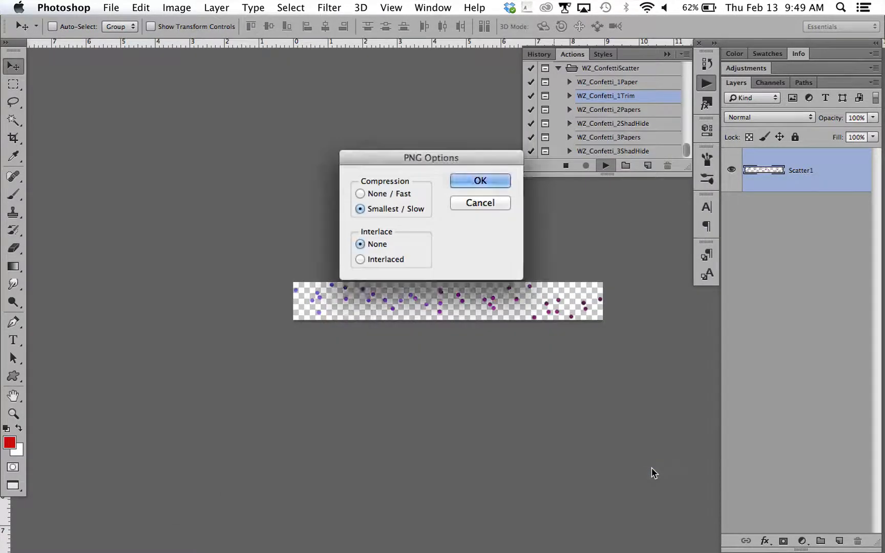
click(478, 182)
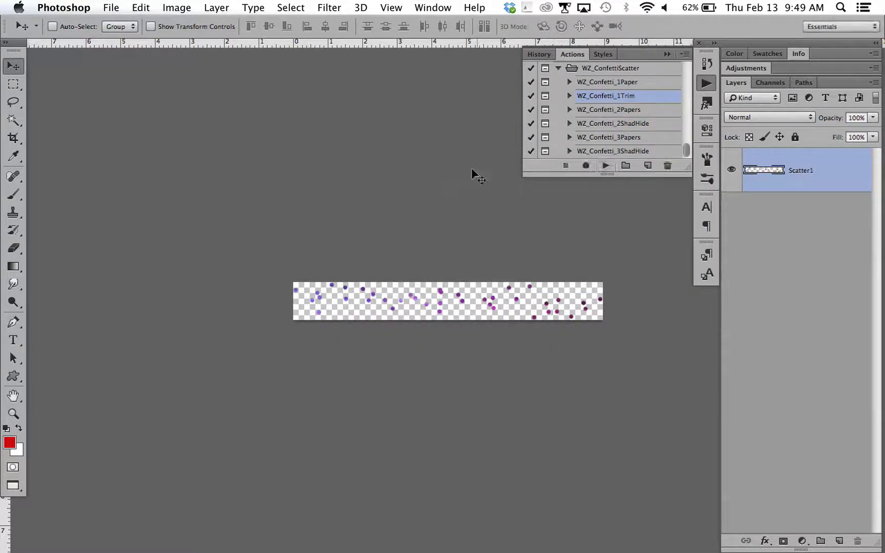
- Examine the paper texture on the trimmed confetti dots up close along the whole strip, then view the full strip
key(super+equal)
key(super+equal)
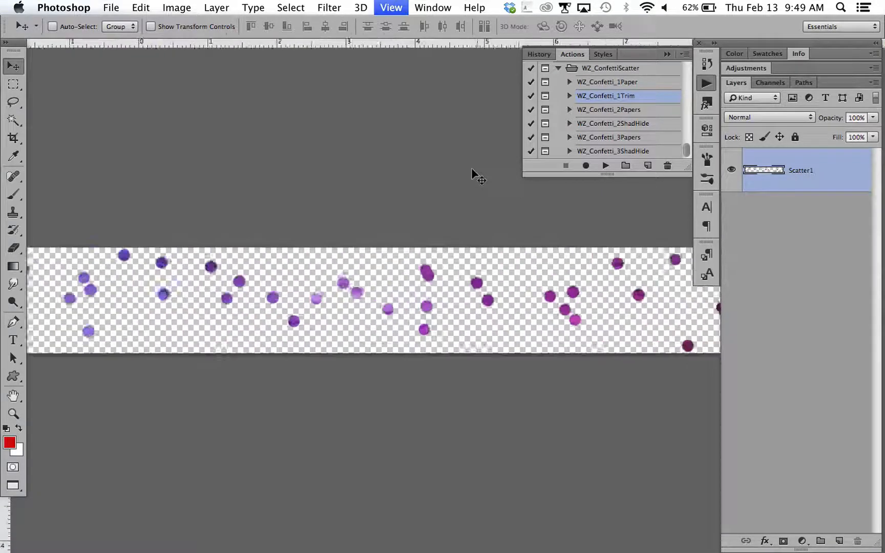
key(super+equal)
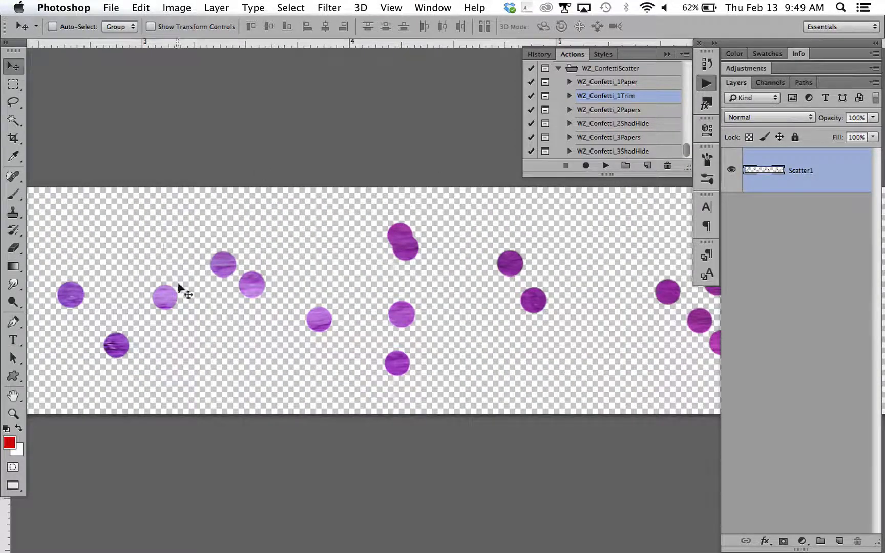
scroll(209, 273, left, 14)
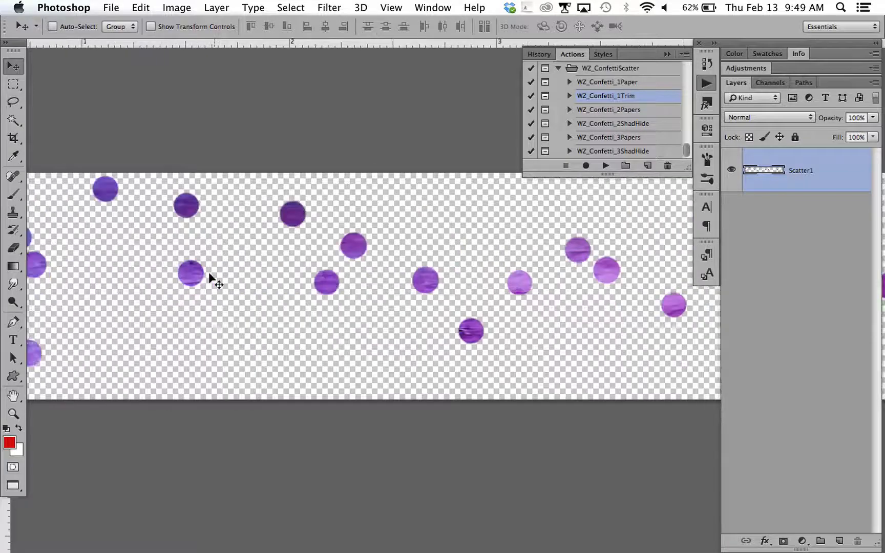
scroll(209, 274, up, 4)
scroll(209, 274, down, 3)
scroll(210, 278, right, 10)
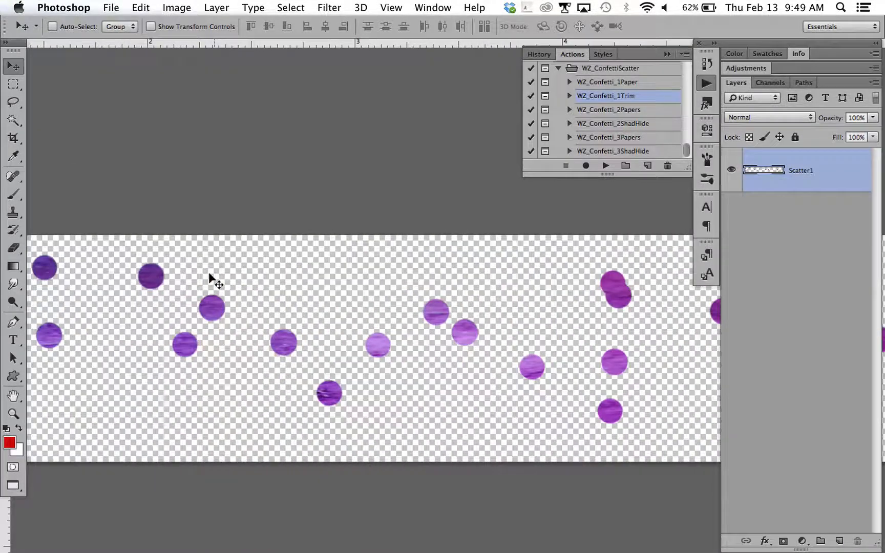
scroll(209, 274, right, 20)
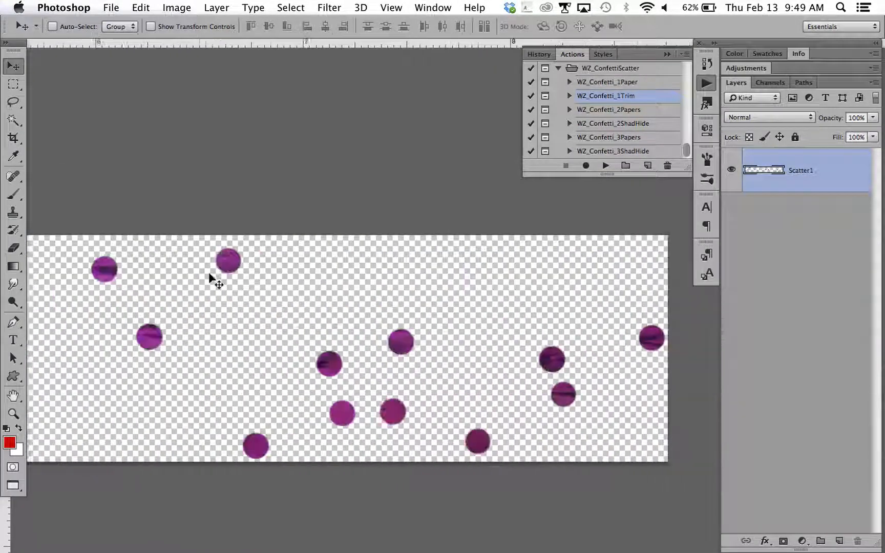
scroll(209, 274, down, 2)
scroll(208, 274, left, 3)
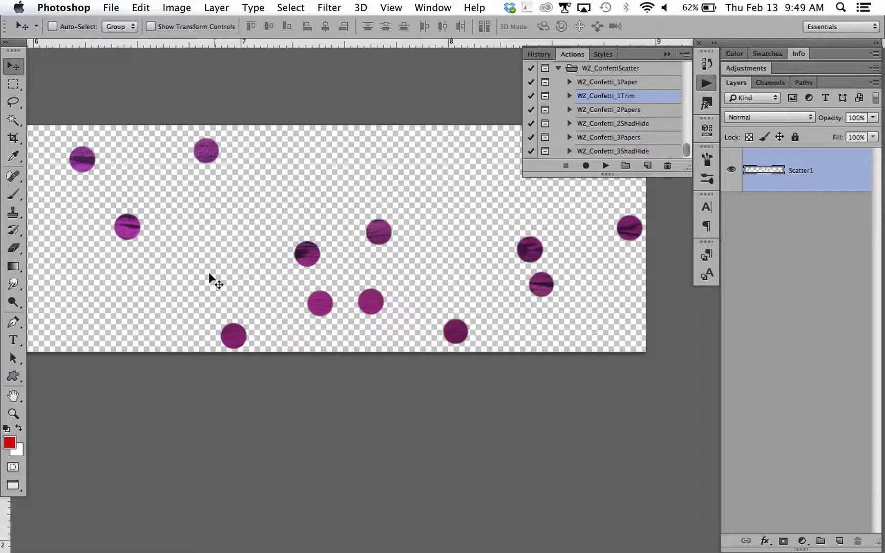
key(super+0)
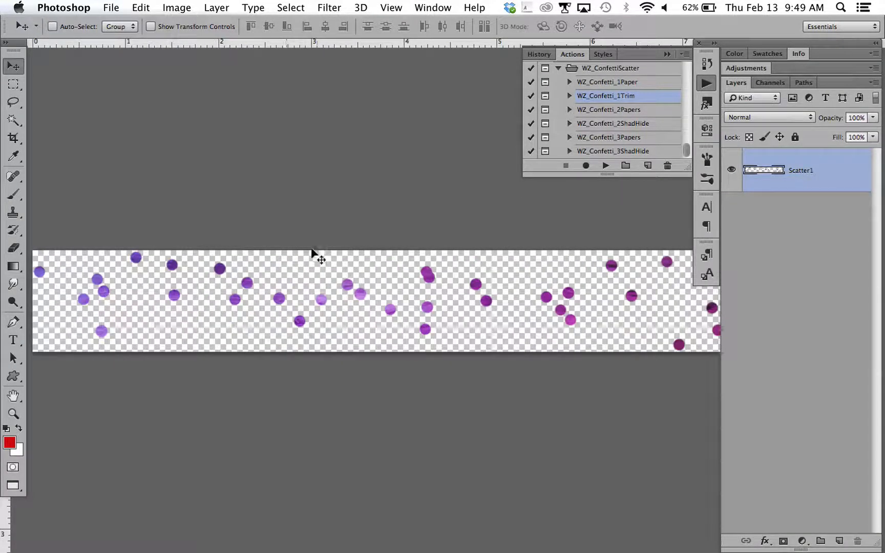
- Close the trimmed confetti document without saving its changes
key(super+w)
key(super+d)
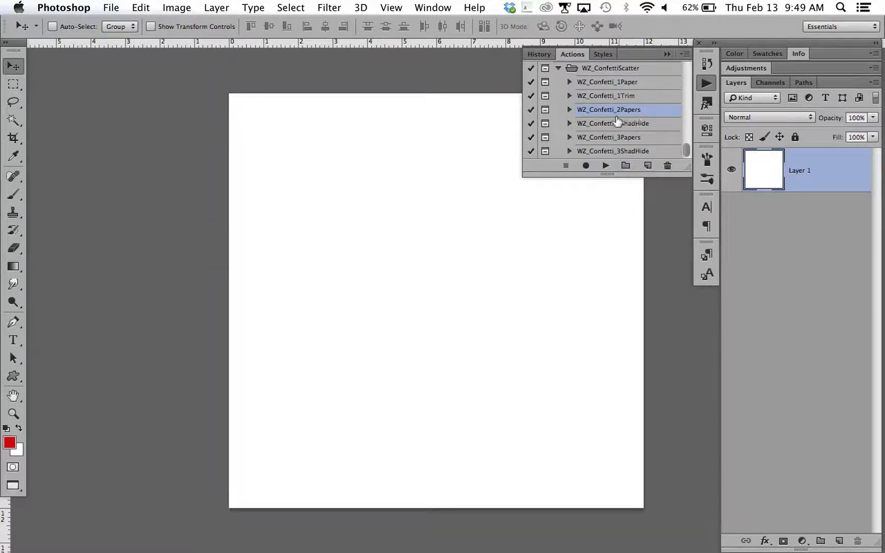
- Run the WZ_Confetti_2Papers action, choosing StudioMix63_WelcomeBackEarlybird_emka_paper01.jpg as the first paper and StudioMix63_WelcomeBackEarlybird_emka_paper05.jpg as the second, and continue to the painting stage
click(607, 166)
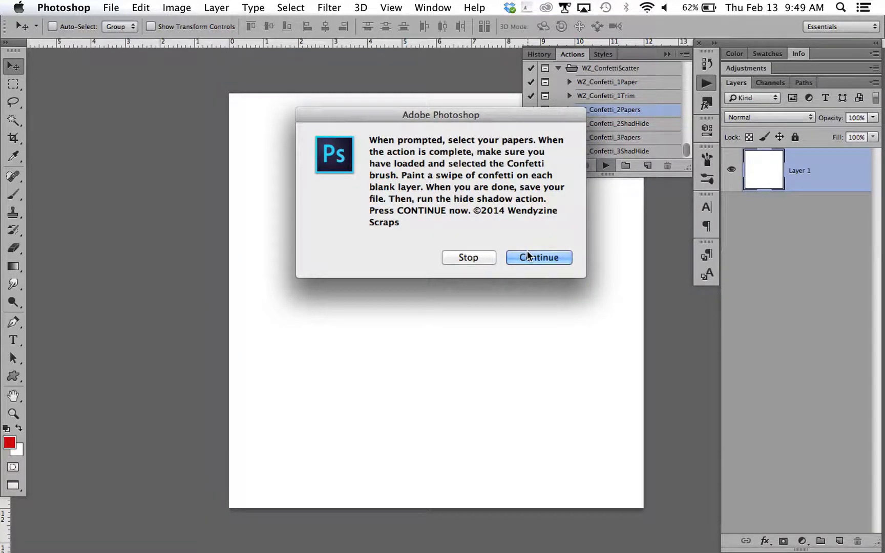
click(527, 254)
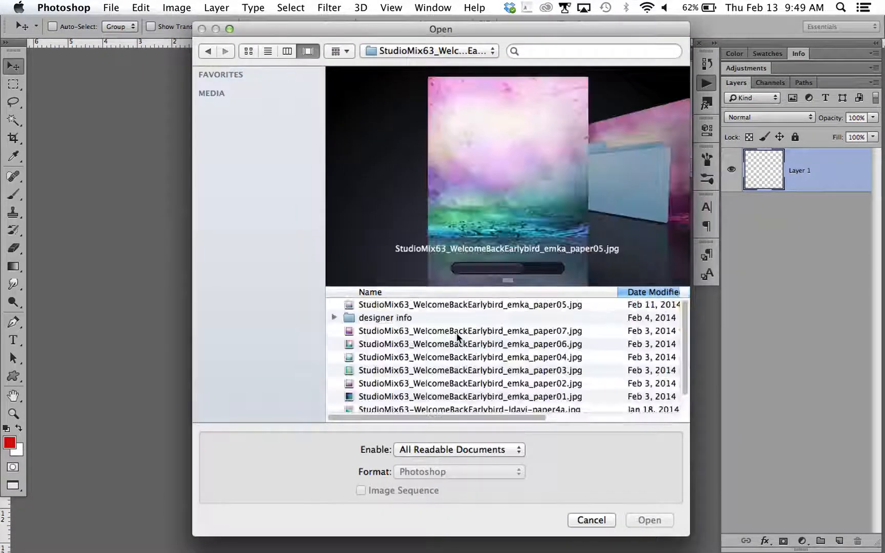
scroll(441, 358, down, 2)
click(413, 384)
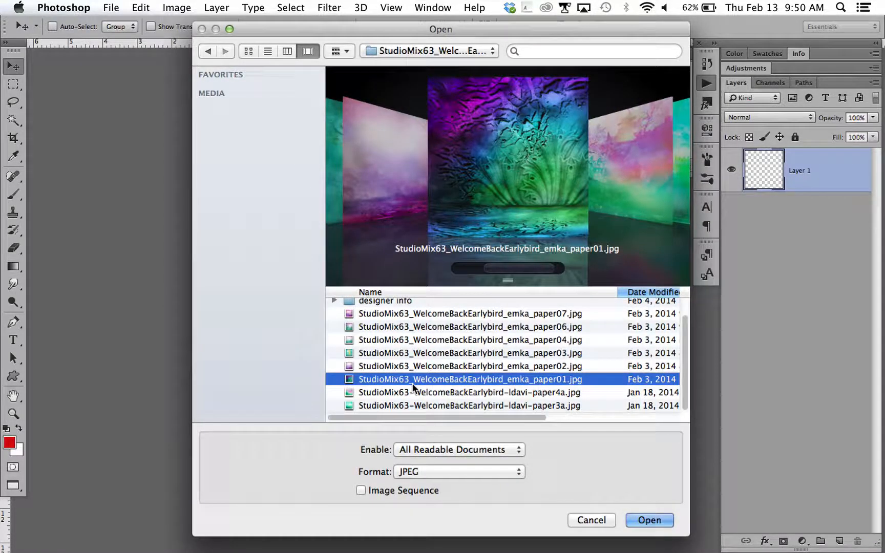
double_click(412, 384)
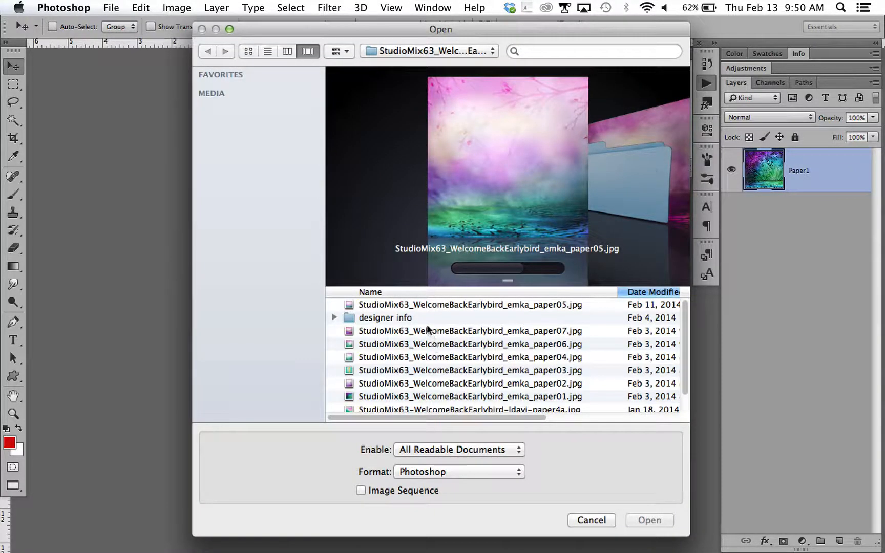
click(420, 305)
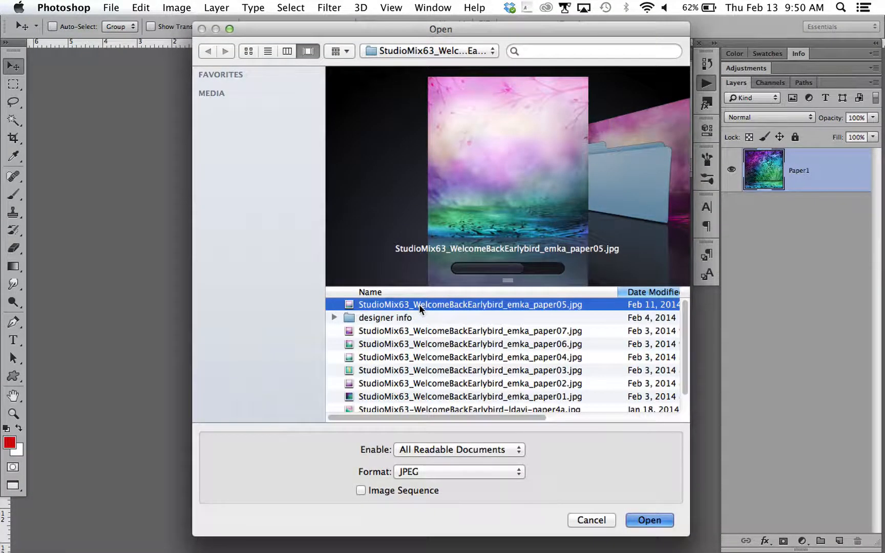
double_click(419, 304)
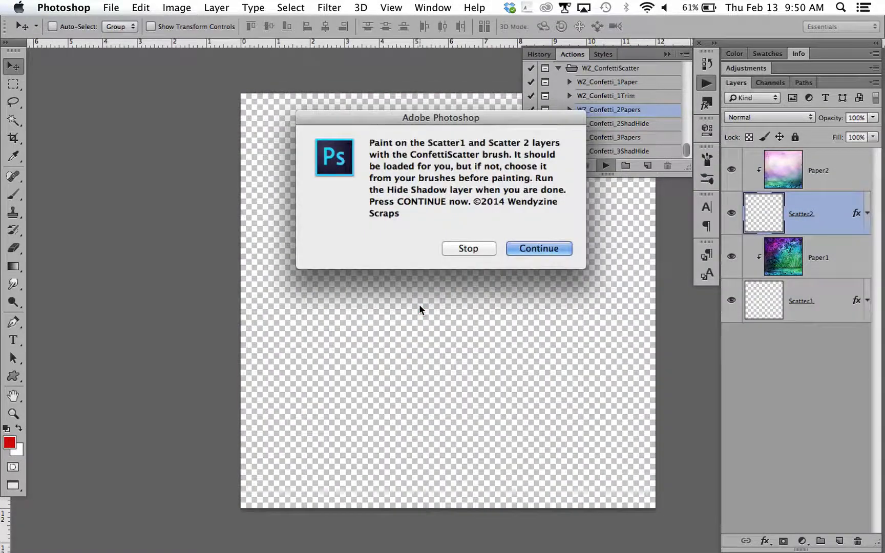
click(538, 248)
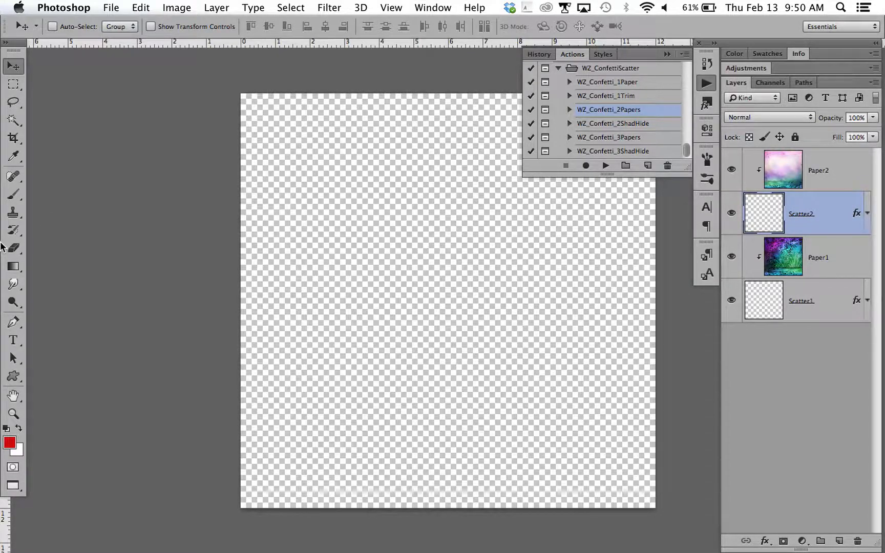
- Paint confetti swipes across the whole canvas with the 39 px confetti brush, first on Scatter2 and then on Scatter1
key(b)
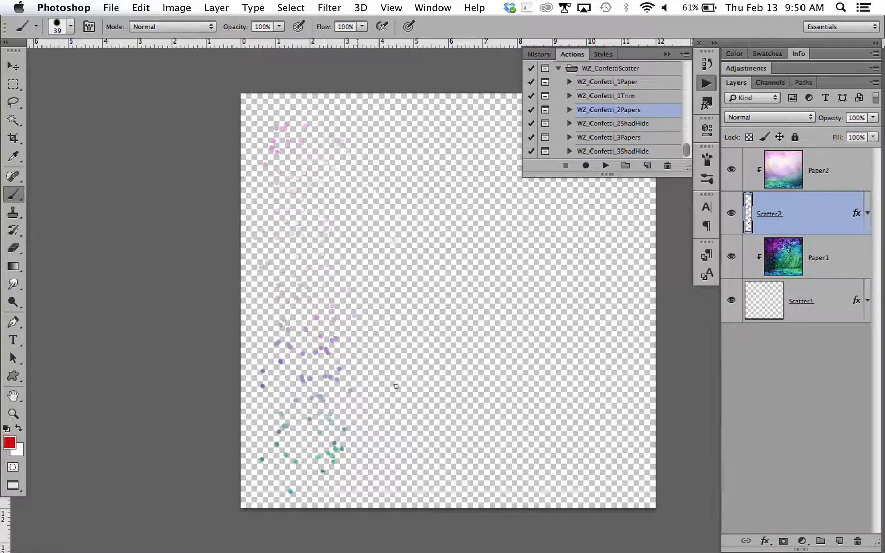
mouse_move(466, 405)
mouse_down()
mouse_move(491, 383)
mouse_move(539, 228)
mouse_move(568, 489)
mouse_move(613, 225)
mouse_move(648, 417)
mouse_move(649, 504)
mouse_up()
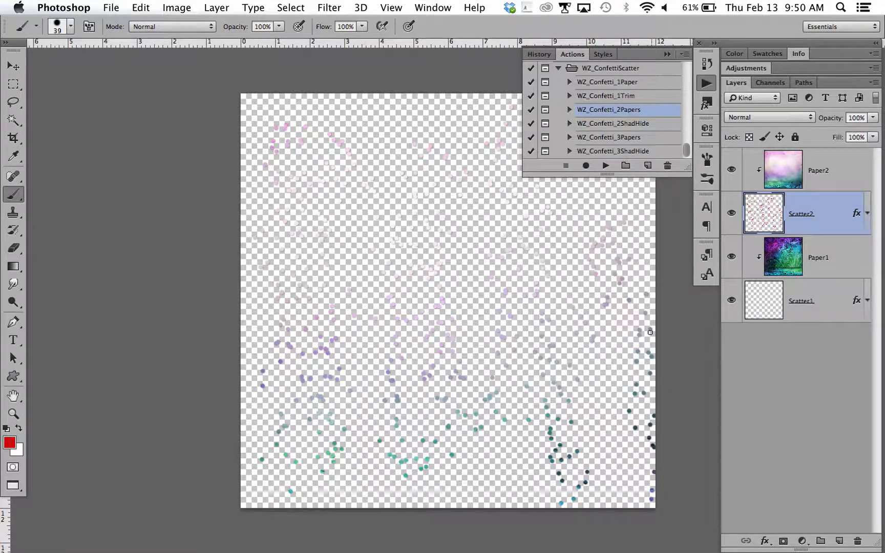
click(817, 305)
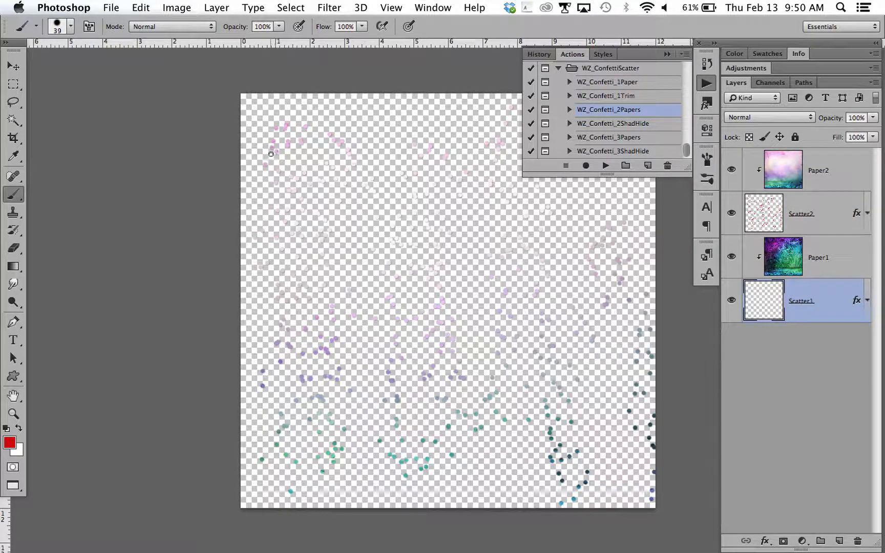
mouse_move(271, 153)
mouse_down()
mouse_move(368, 159)
mouse_move(410, 287)
mouse_move(389, 359)
mouse_move(486, 450)
mouse_up()
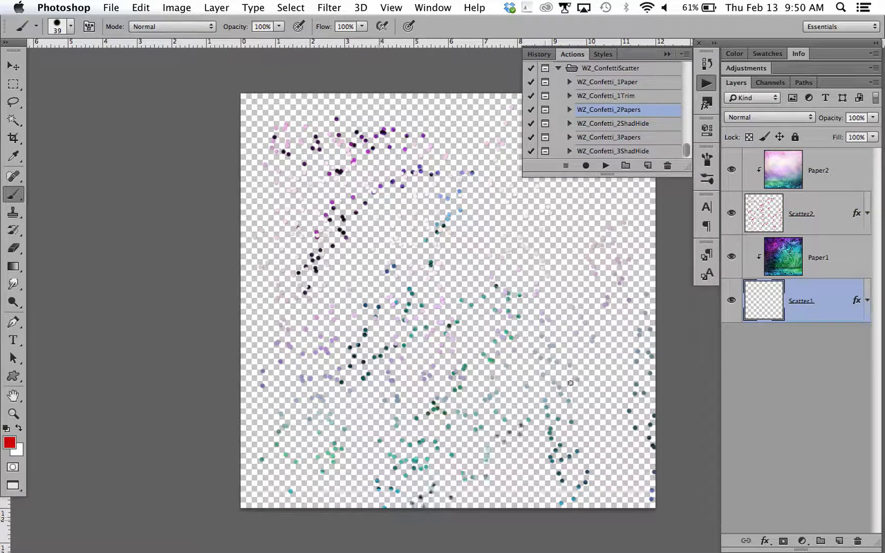
mouse_move(570, 383)
mouse_down()
mouse_move(508, 224)
mouse_move(611, 227)
mouse_move(618, 499)
mouse_up()
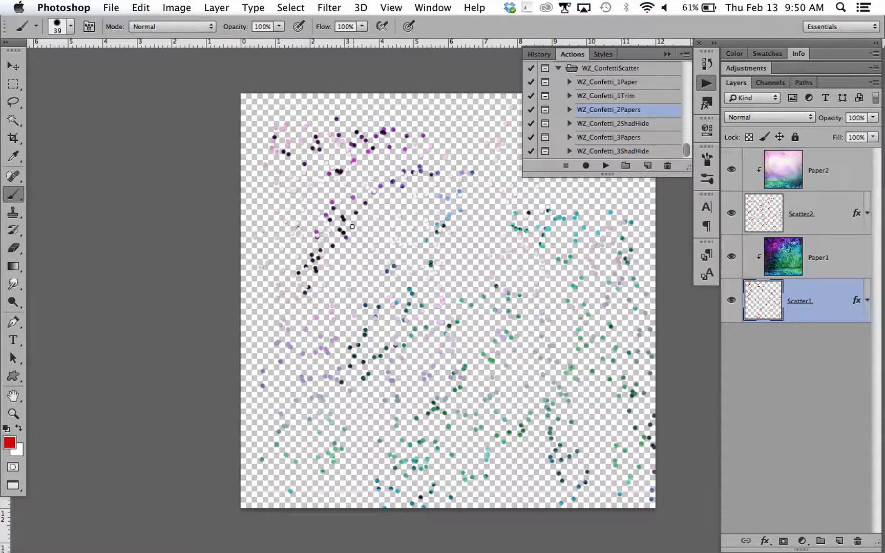
- Examine the overlapping dots of the two papers and their shadows up close across the canvas
key(super+equal)
key(super+equal)
key(super+equal)
key(super+equal)
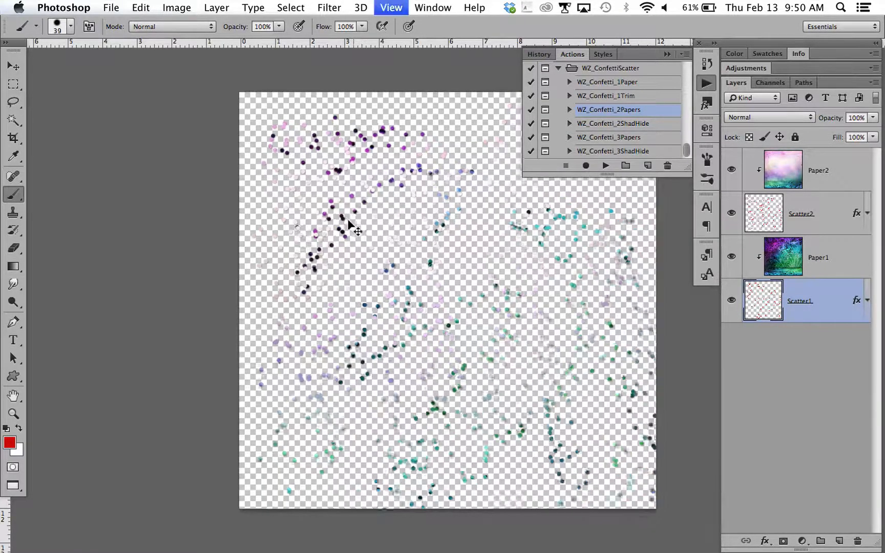
scroll(349, 229, down, 12)
scroll(349, 229, left, 6)
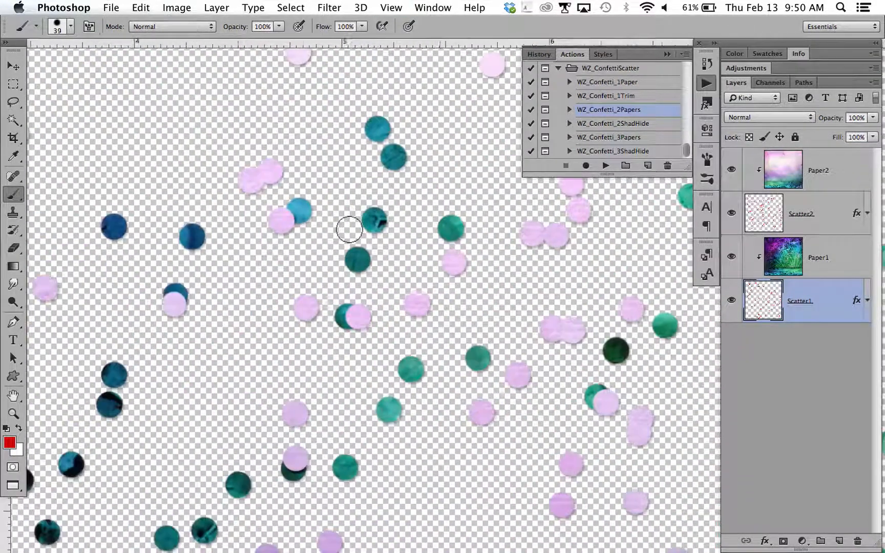
scroll(349, 230, up, 5)
scroll(349, 229, left, 1)
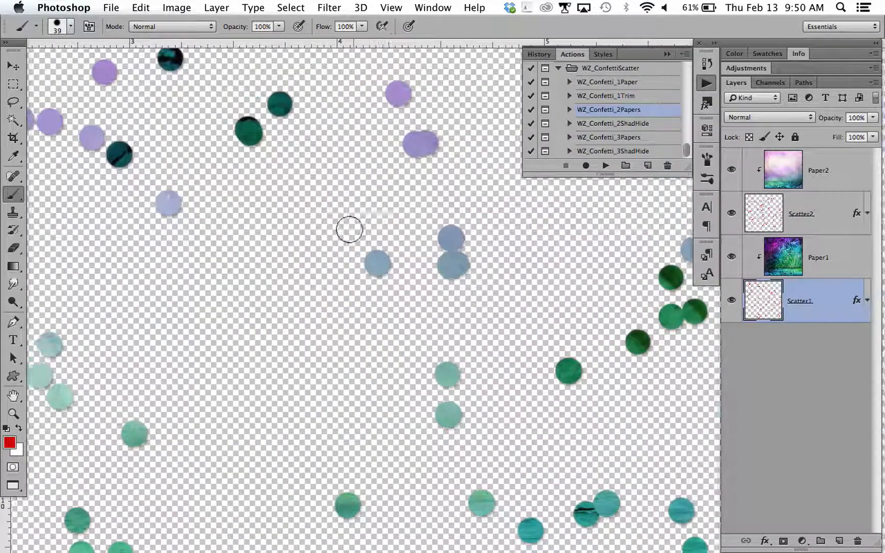
scroll(349, 229, up, 9)
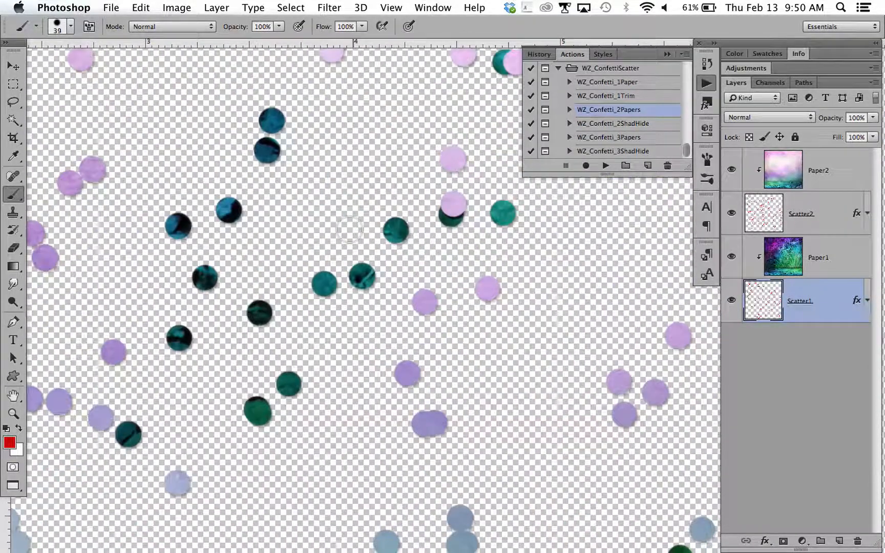
- Add a white-filled layer beneath Scatter1 to preview the confetti shadows, then hide it and reselect Scatter1
click(838, 541)
key(super+bracketleft)
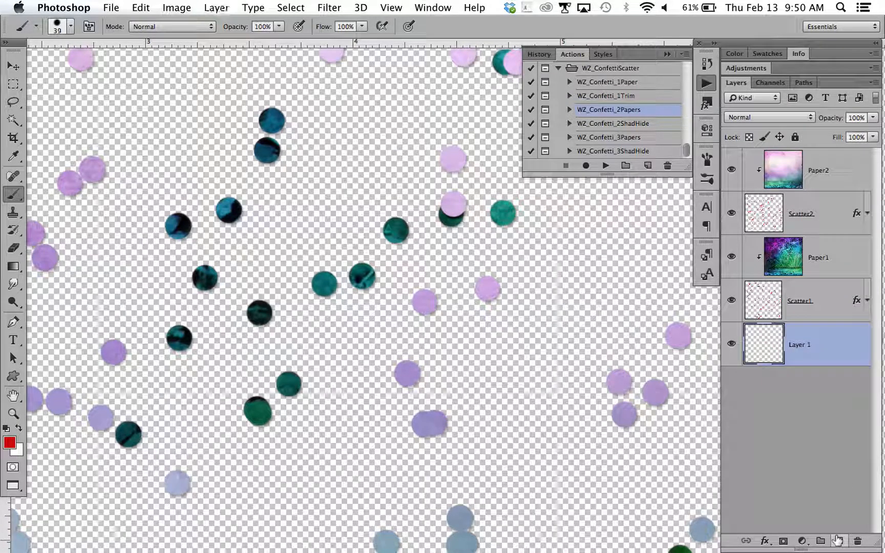
key(super+BackSpace)
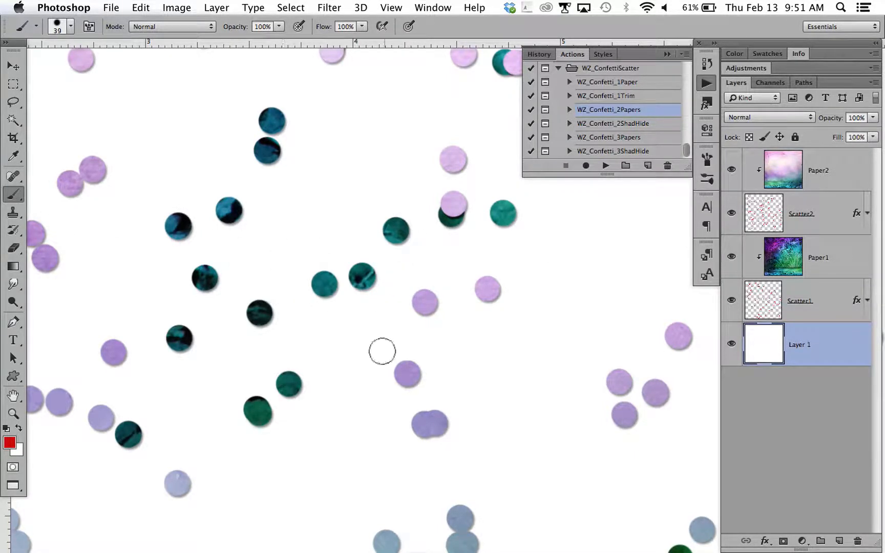
click(731, 344)
click(839, 304)
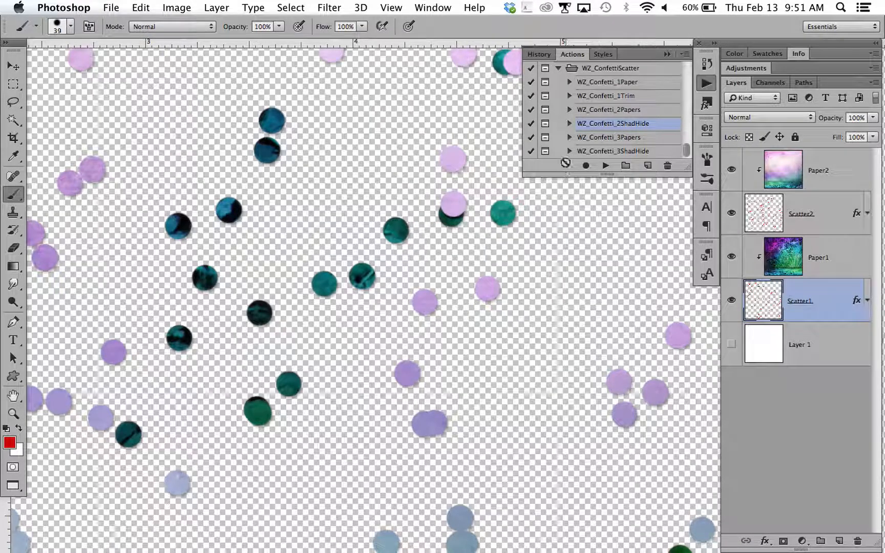
- Run the WZ_Confetti_2ShadHide action and save the result as a PNG copy named Confetti2.png in the TUTORIALSUPPLIES folder
click(604, 167)
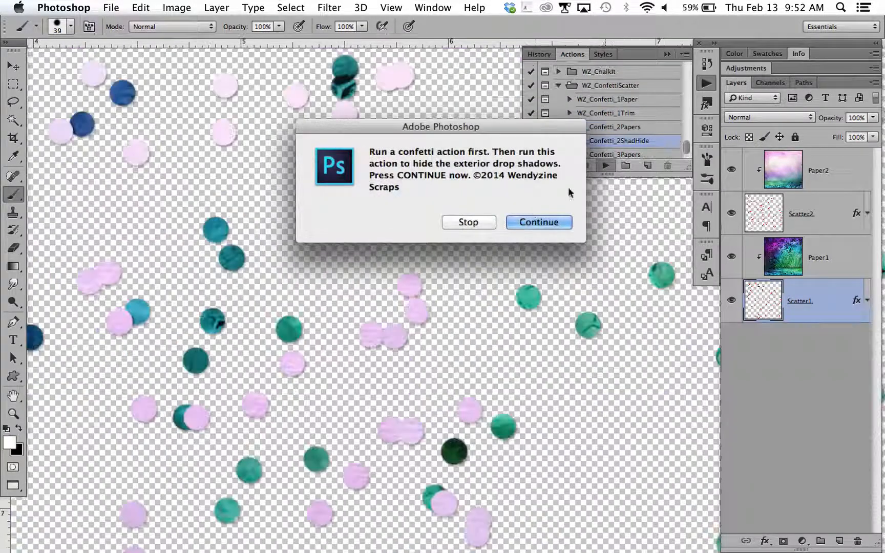
click(539, 222)
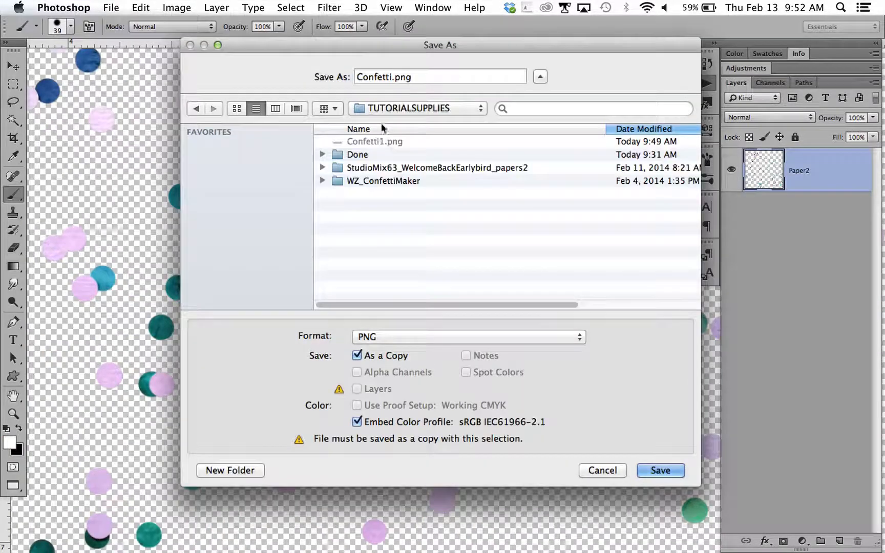
click(391, 76)
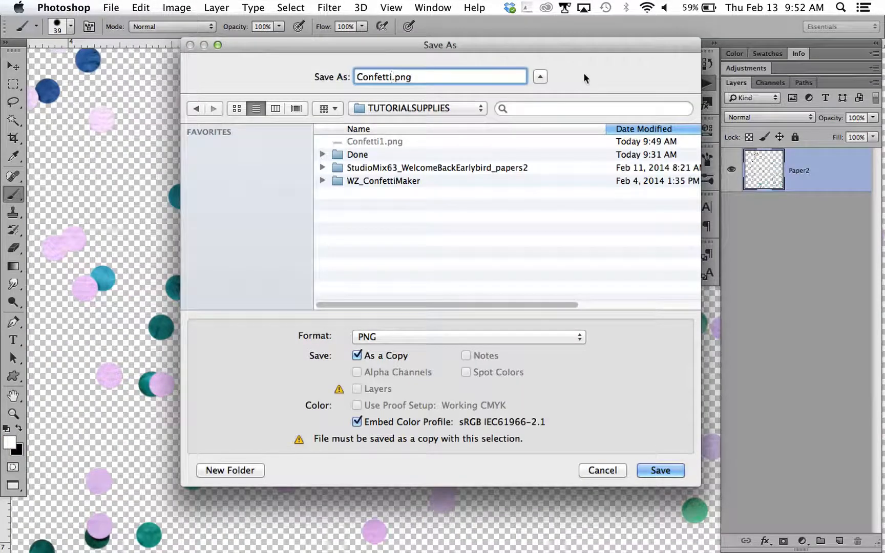
text(2)
key(Return)
key(Return)
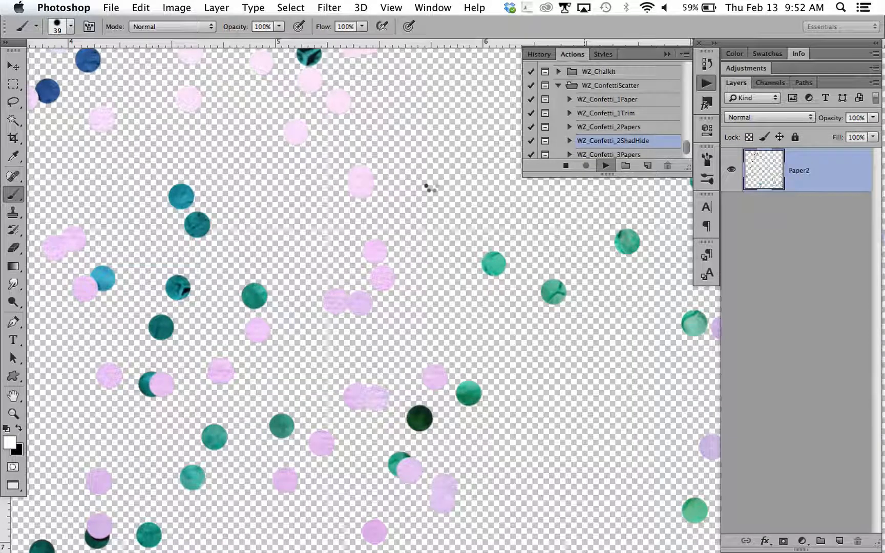
- Examine the outer edges and overlaps of the merged two-paper confetti dots up close, then view the whole scatter
key(super+plus)
key(super+plus)
scroll(430, 189, left, 10)
scroll(431, 189, down, 8)
scroll(431, 190, down, 5)
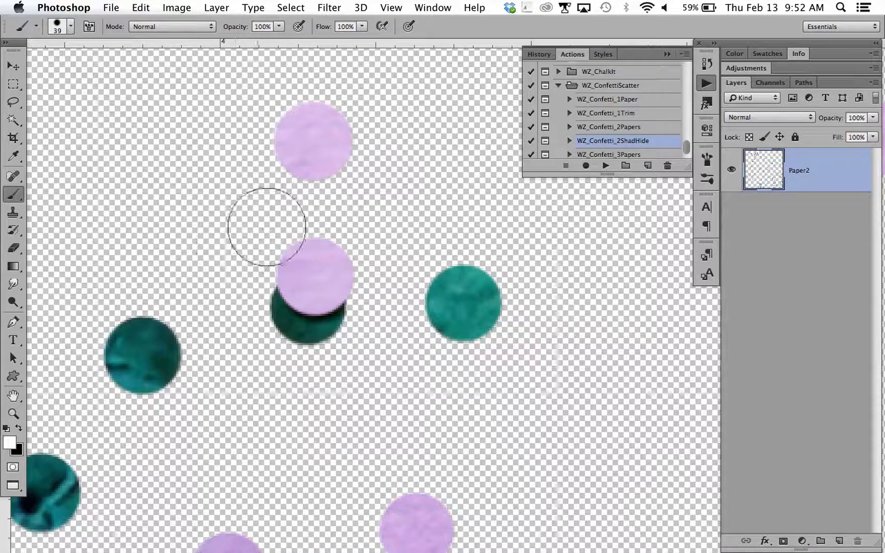
scroll(365, 385, down, 5)
scroll(365, 385, left, 5)
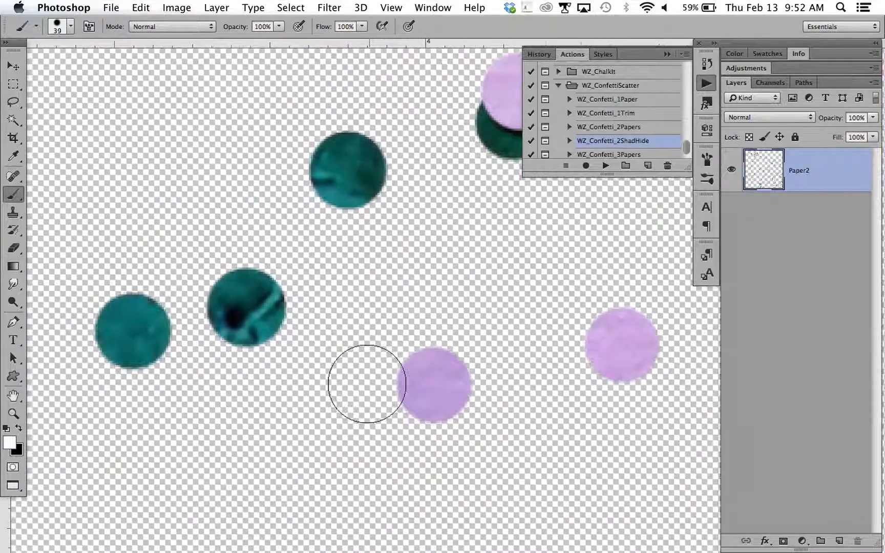
scroll(367, 384, up, 3)
scroll(367, 384, up, 10)
scroll(366, 383, left, 6)
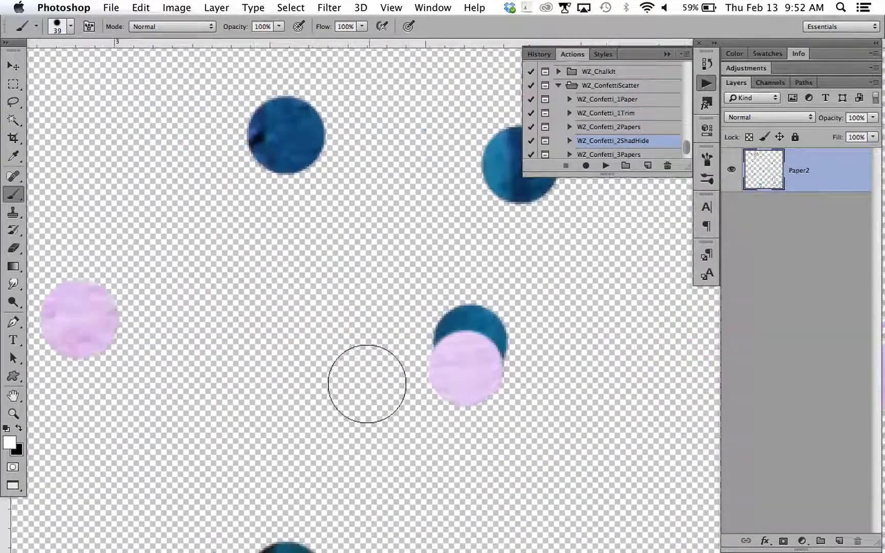
scroll(366, 384, down, 7)
scroll(366, 383, right, 2)
scroll(367, 383, left, 5)
scroll(367, 384, down, 2)
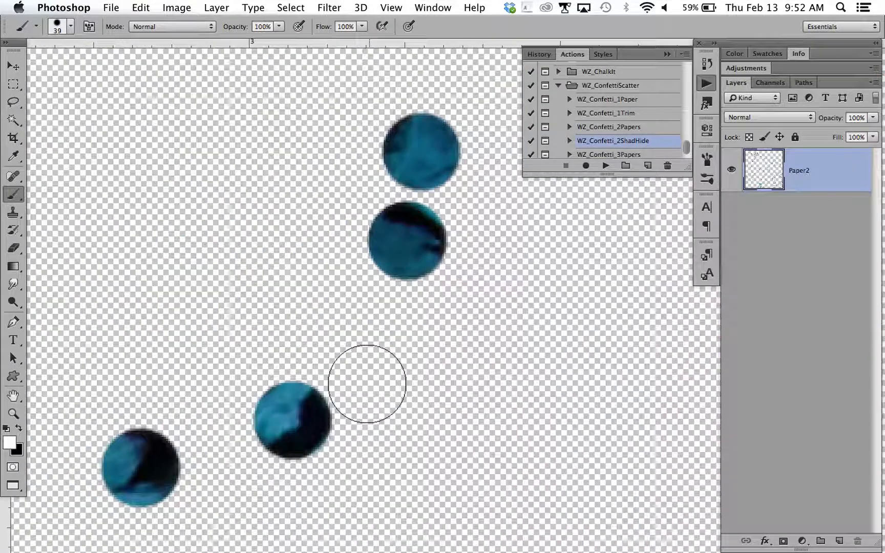
scroll(367, 383, right, 4)
scroll(366, 383, down, 2)
scroll(367, 383, right, 2)
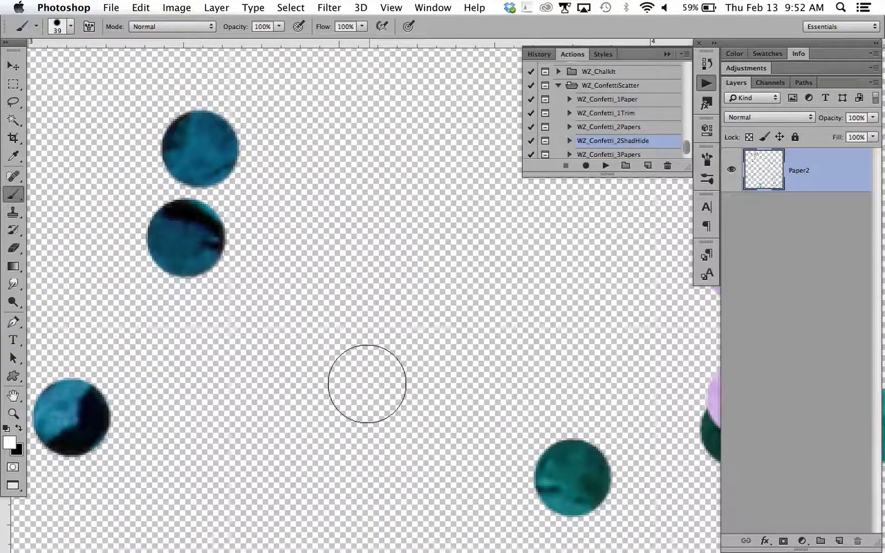
key(super+0)
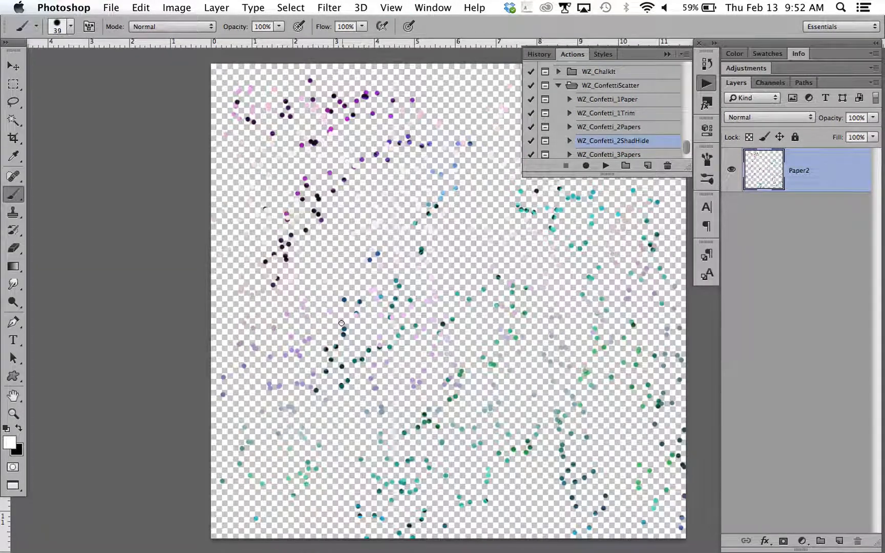
scroll(342, 323, right, 5)
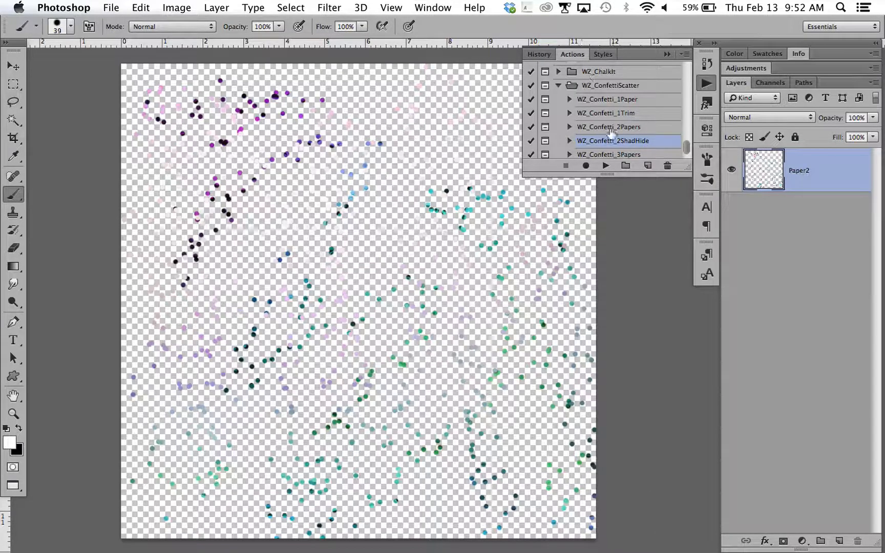
- Close the two-paper confetti document without saving its changes
key(super+w)
key(d)
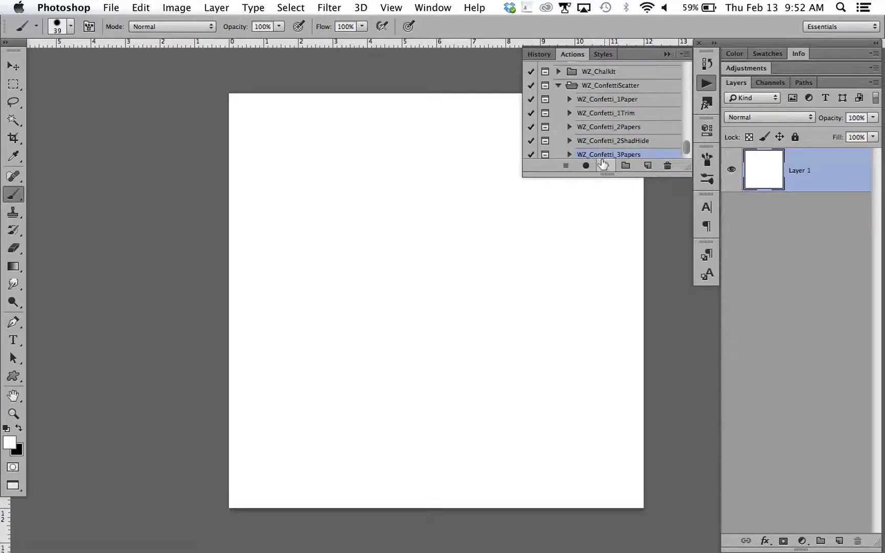
- Run the WZ_Confetti_3Papers action and load StudioMix63_WelcomeBackEarlybird_emka_paper03.jpg as the first paper
click(603, 165)
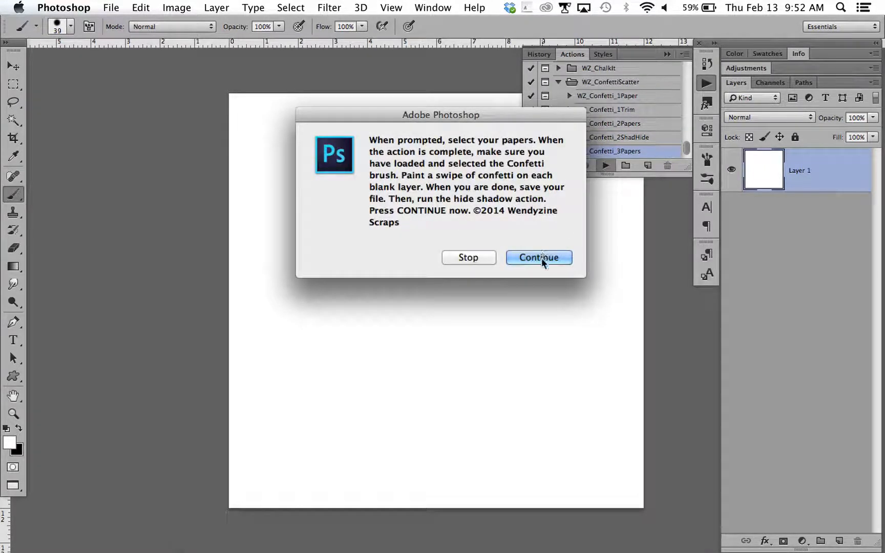
click(544, 257)
click(389, 365)
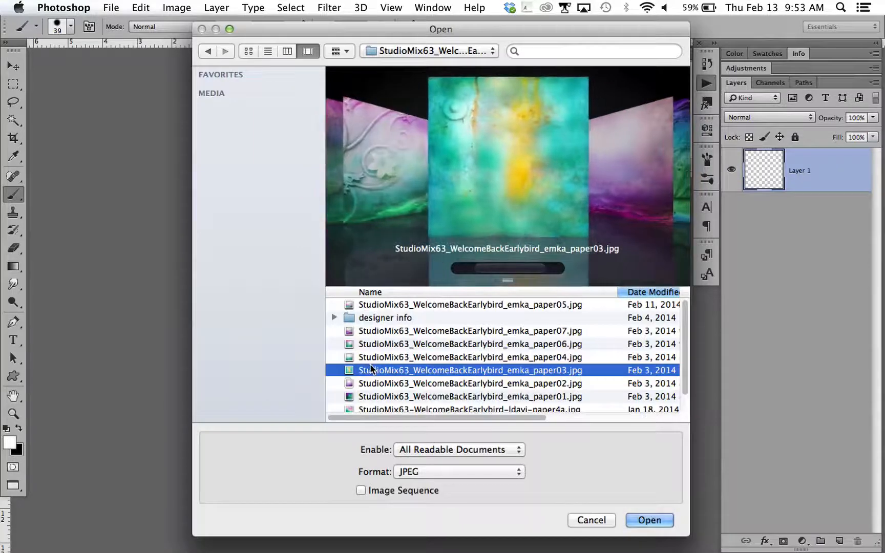
key(Return)
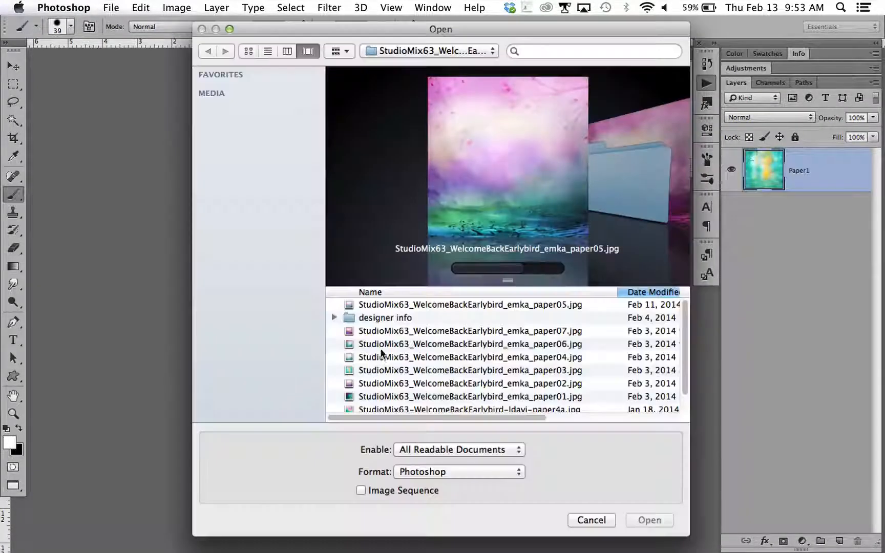
- Load a pink-and-purple paper as the second paper and a teal-green one as the third, letting the three-paper action finish
click(384, 357)
double_click(387, 335)
click(384, 398)
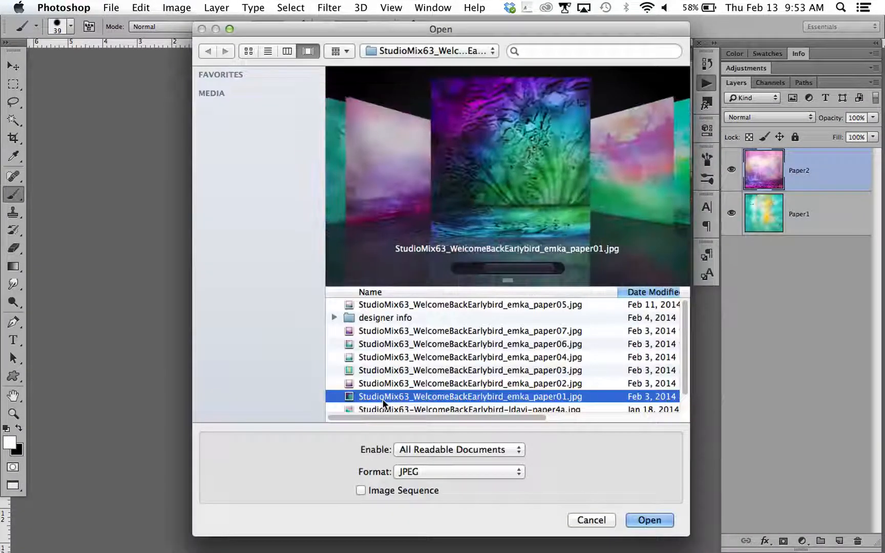
scroll(384, 401, down, 2)
click(383, 403)
key(Return)
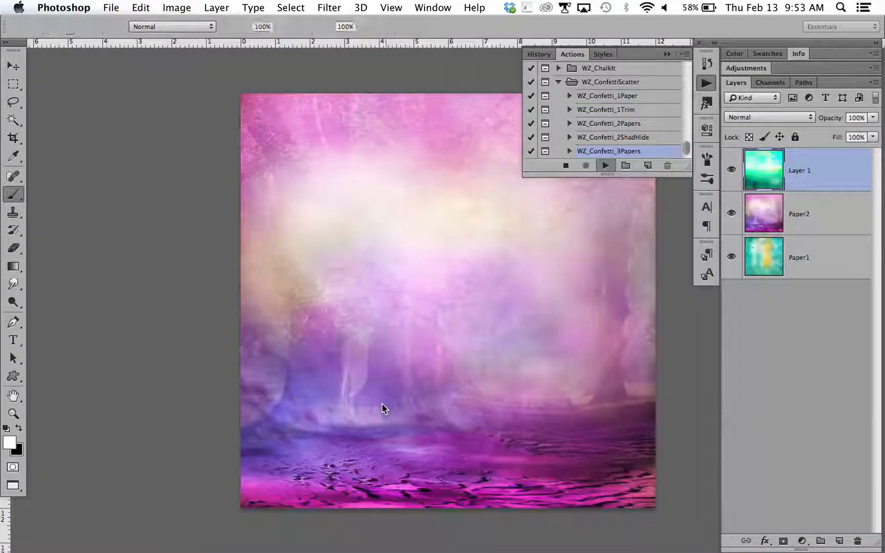
click(531, 246)
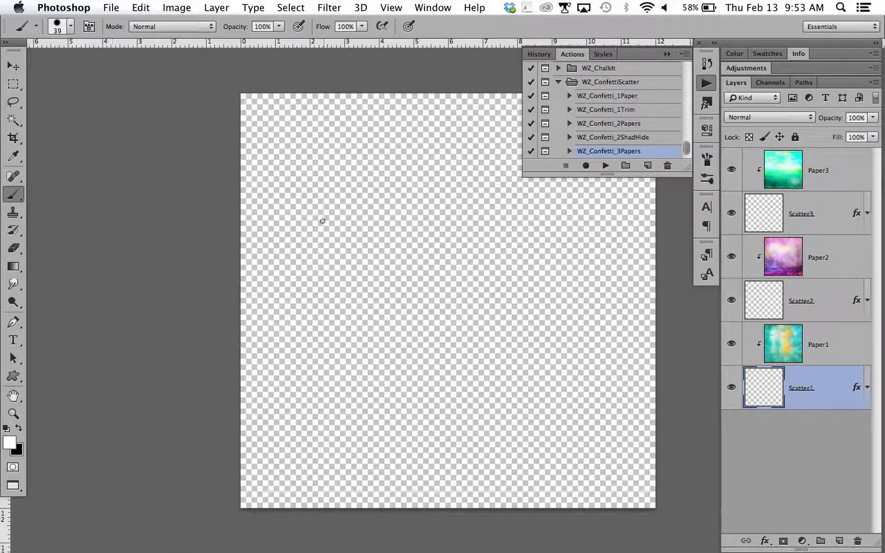
- Paint one overlapping swipe of confetti on each of the Scatter1, Scatter2 and Scatter3 layers across the upper part of the canvas
drag(383, 198, 565, 234)
click(805, 301)
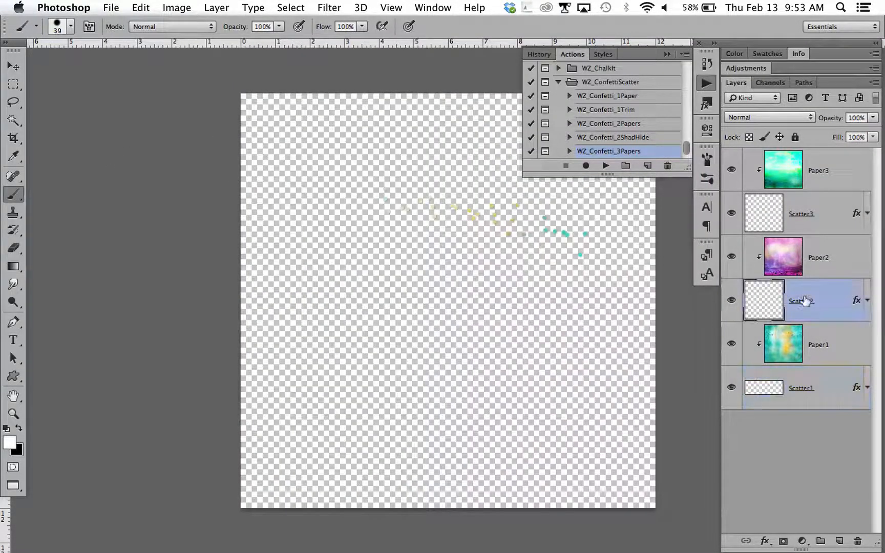
mouse_move(415, 201)
mouse_down()
mouse_move(589, 245)
mouse_move(600, 238)
mouse_up()
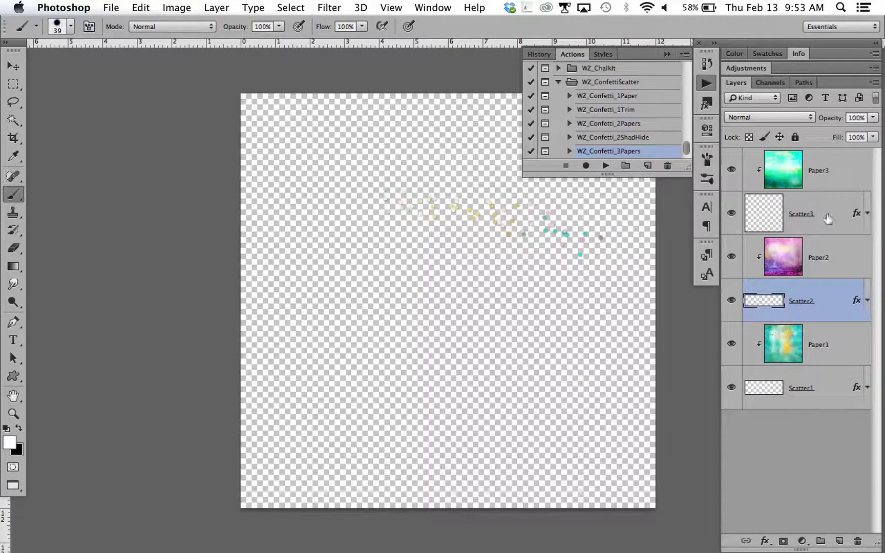
click(849, 206)
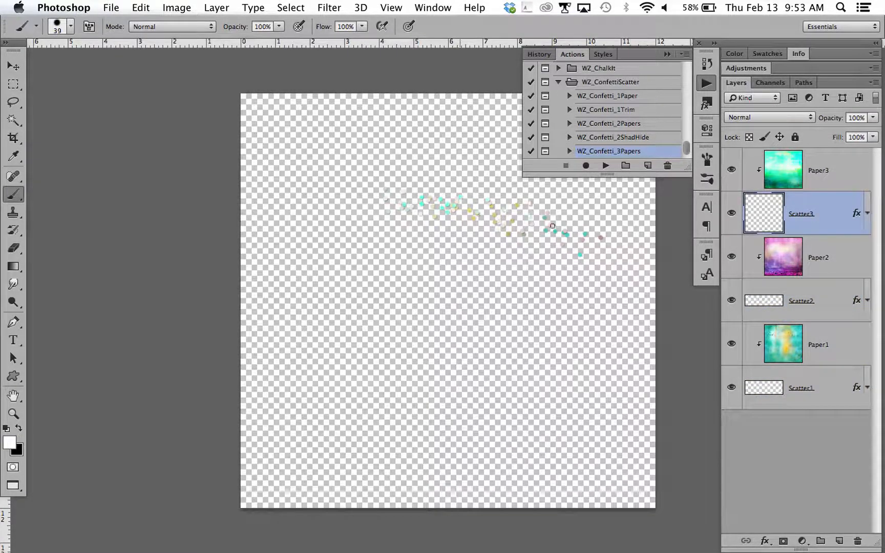
drag(581, 241, 582, 246)
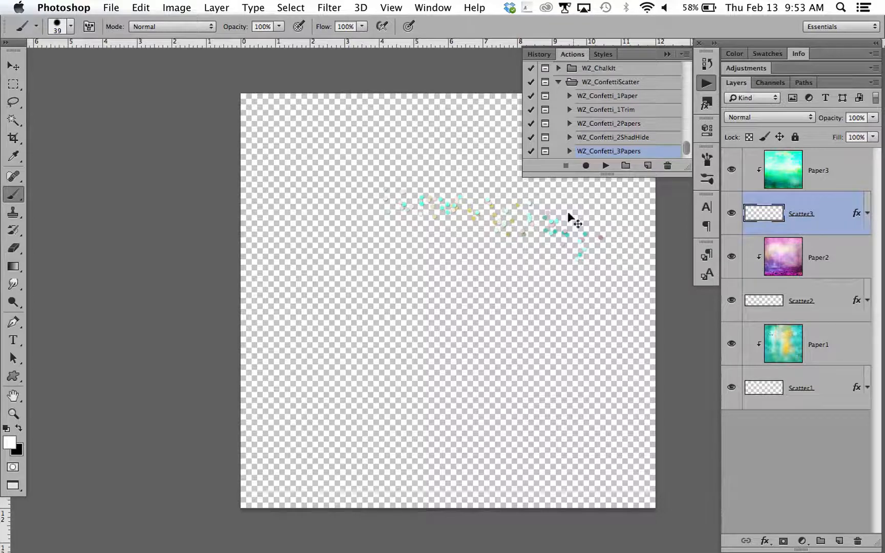
- Examine the overlapping three-paper confetti dots and their shadows up close along the length of the scatter
key(super+plus)
key(super+plus)
key(super+plus)
scroll(571, 219, up, 8)
scroll(572, 220, down, 3)
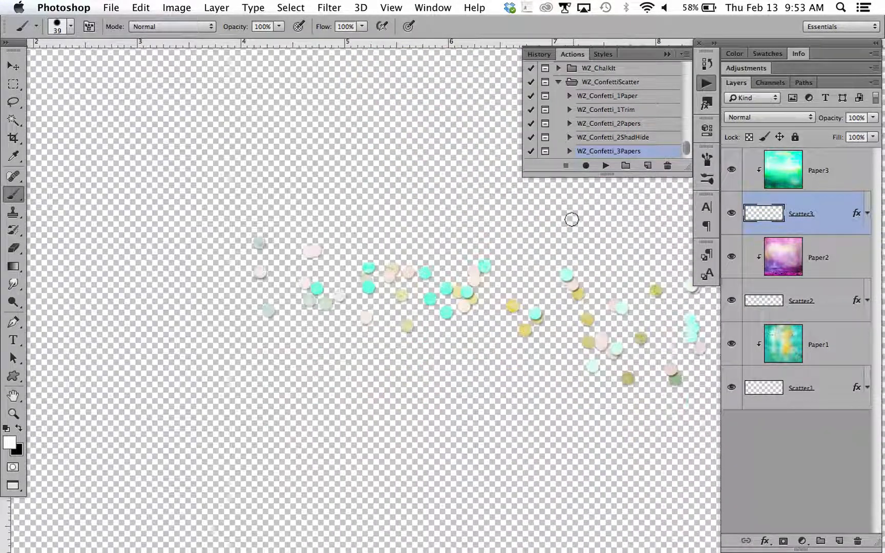
key(super+plus)
key(super+plus)
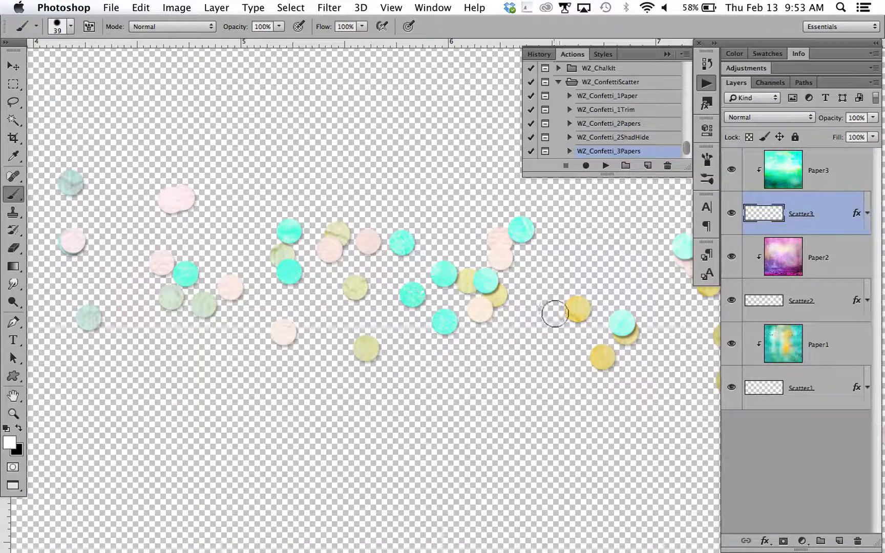
scroll(554, 313, right, 10)
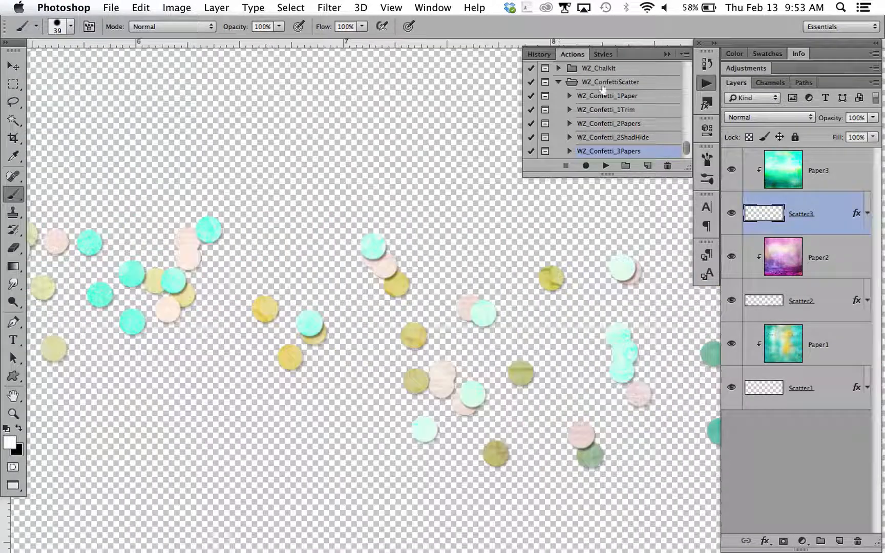
- Run the WZ_Confetti_3ShadHide action and save the result as a PNG copy named Confetti3.png in the TUTORIALSUPPLIES folder
scroll(602, 88, down, 1)
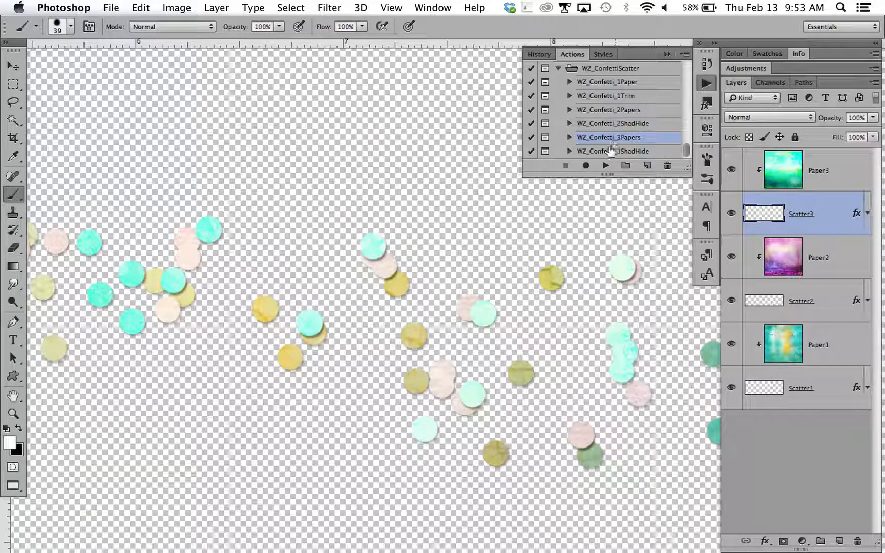
click(611, 149)
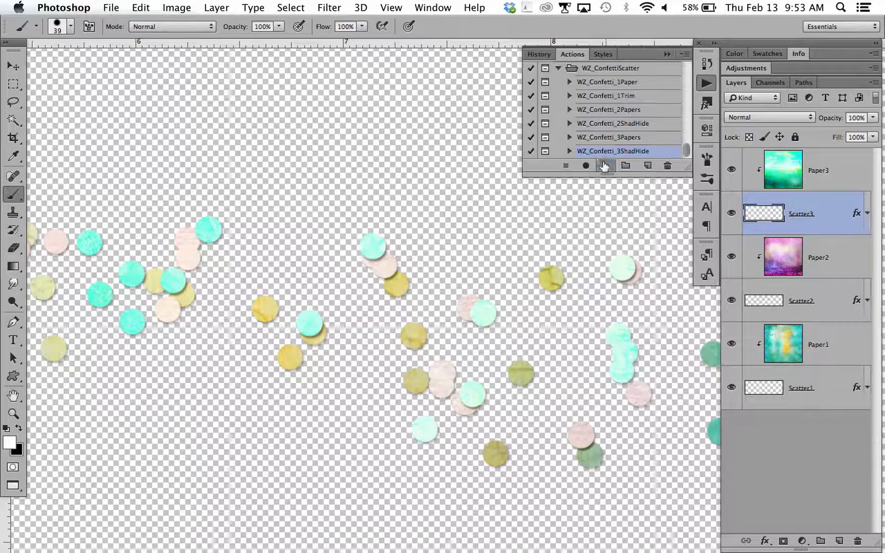
click(604, 165)
click(534, 221)
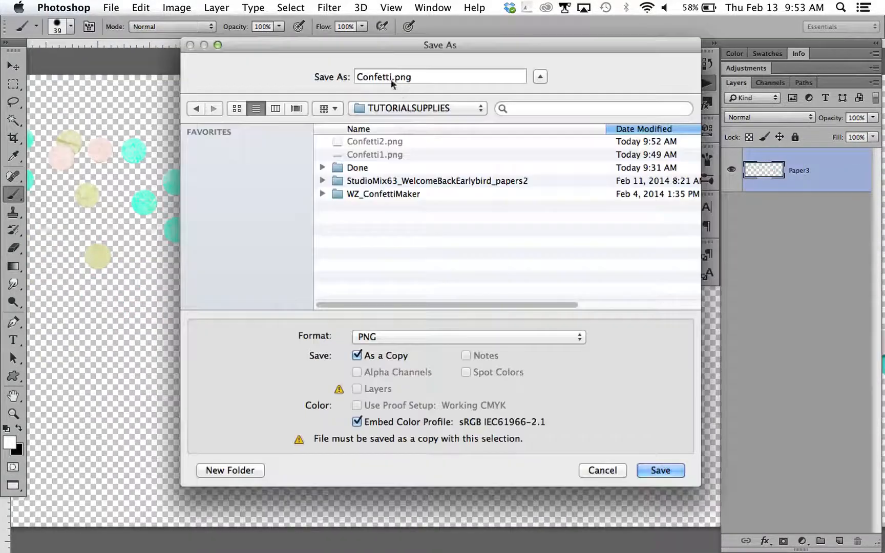
click(392, 77)
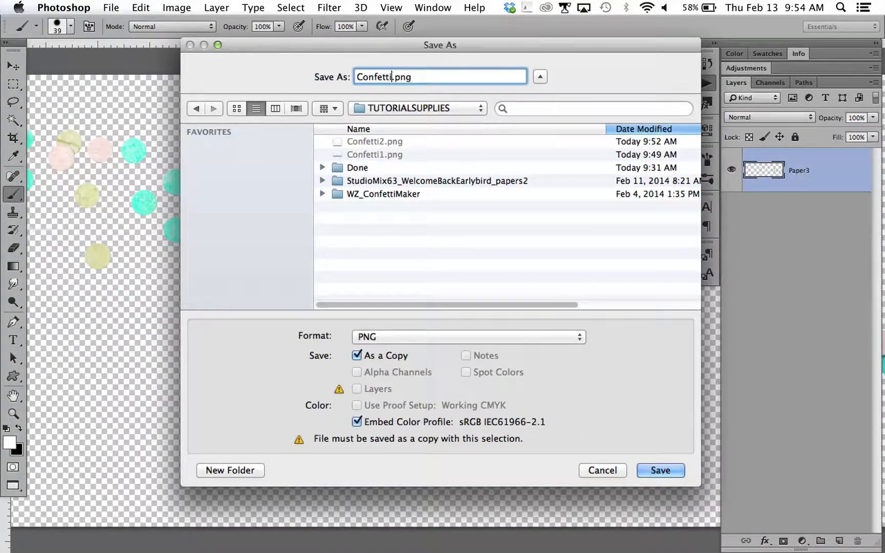
text(3)
key(Return)
key(Return)
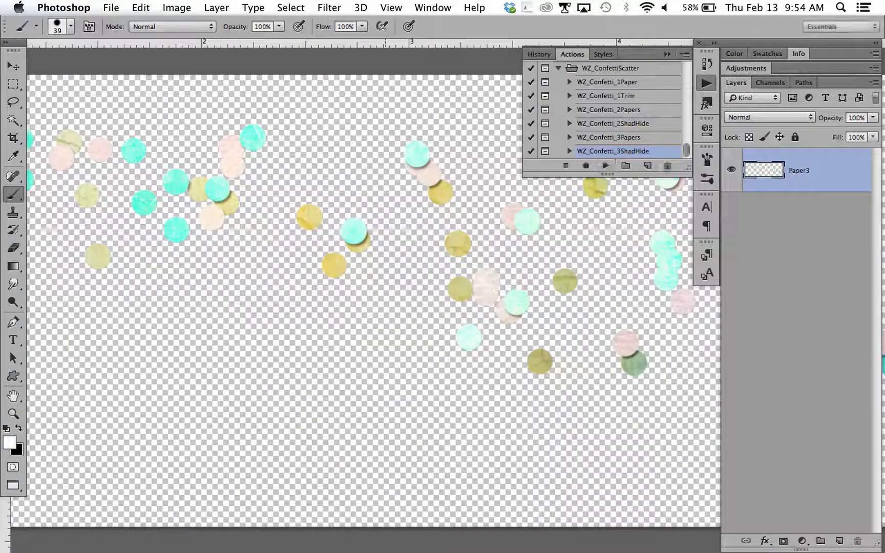